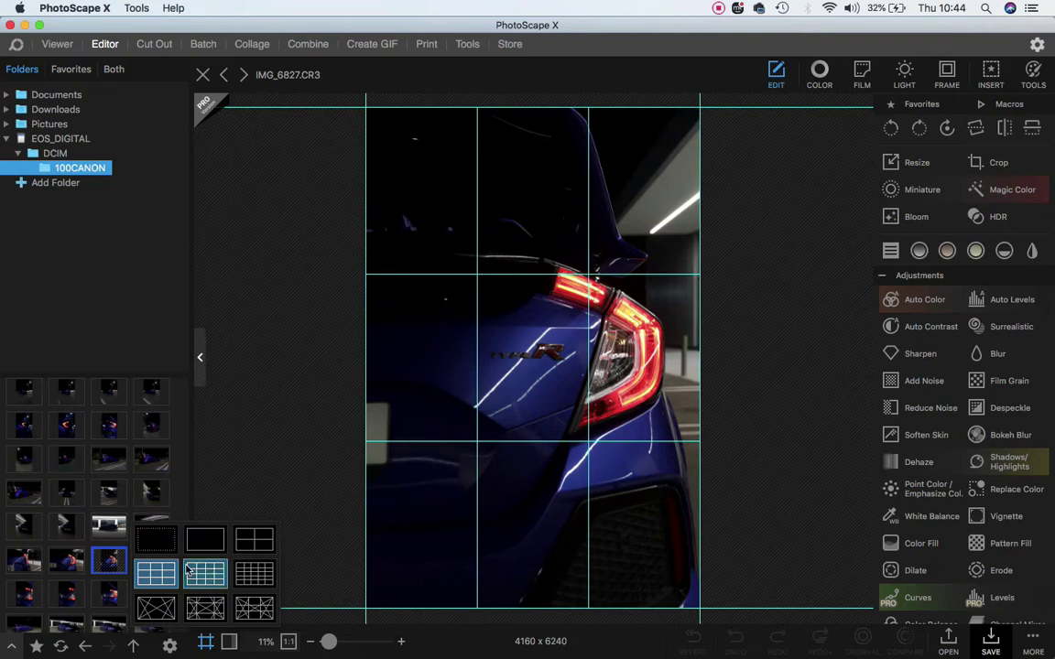
Hide the grid overlay and free-crop the photo's left edge to 3797 x 6240 pixels.
{"action": "left_click", "coordinate": [157, 541]}
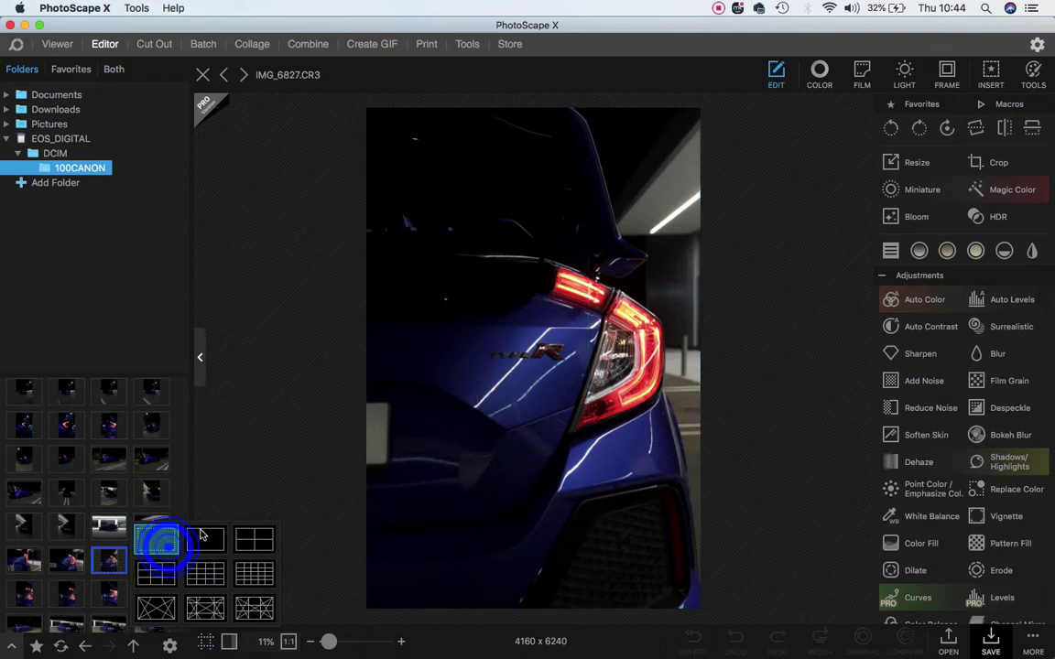
{"action": "left_click", "coordinate": [201, 642]}
{"action": "left_click", "coordinate": [984, 162]}
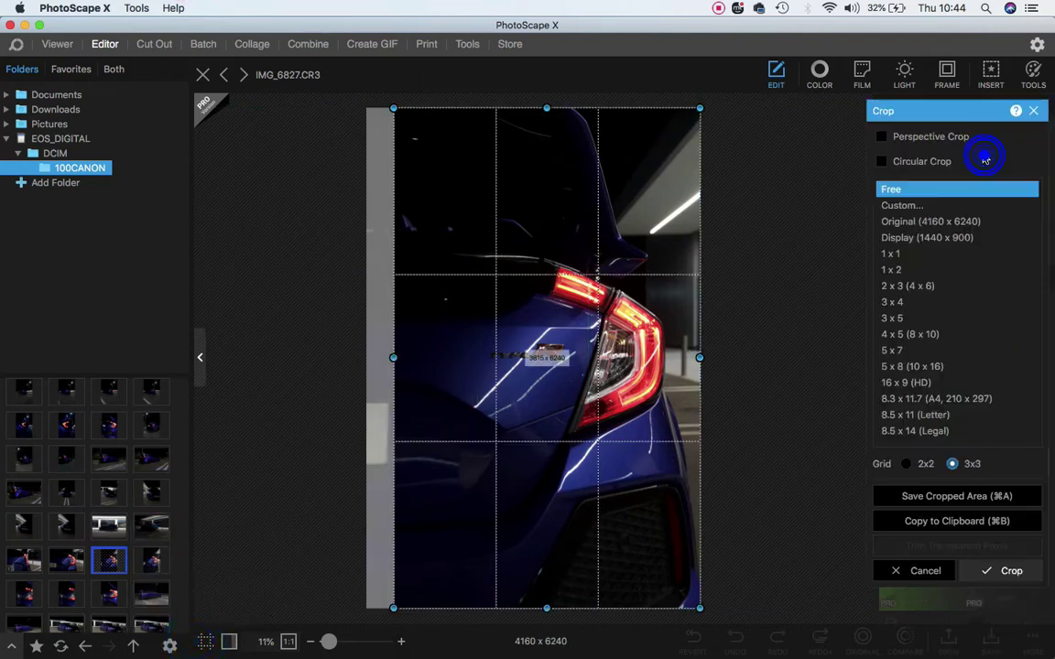
{"action": "mouse_move", "coordinate": [623, 340]}
{"action": "left_mouse_down"}
{"action": "mouse_move", "coordinate": [577, 340]}
{"action": "mouse_move", "coordinate": [626, 342]}
{"action": "left_mouse_up"}
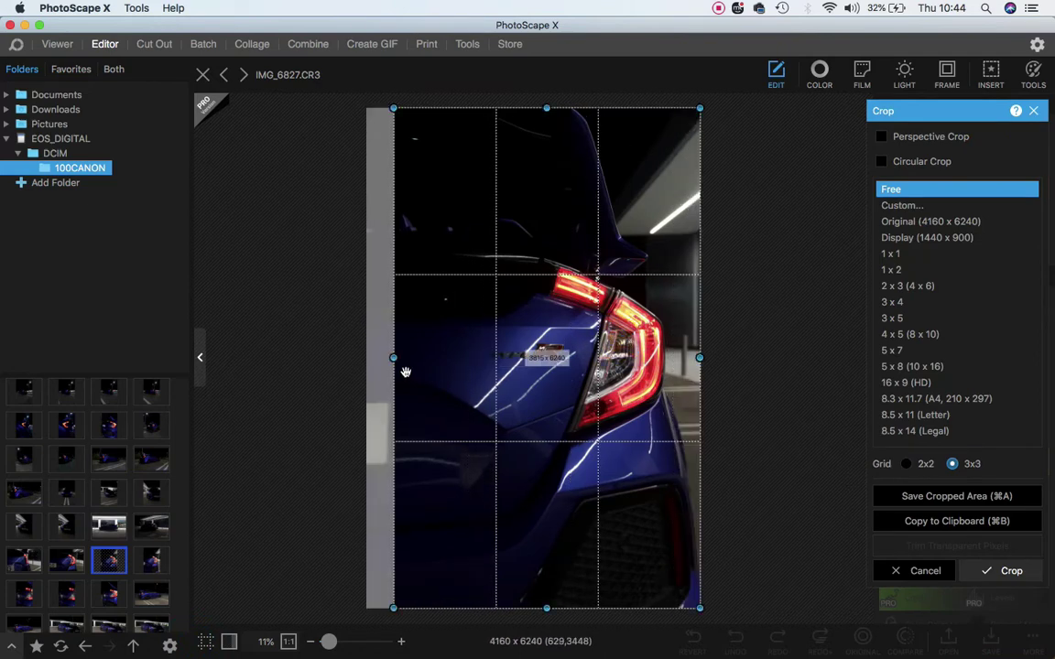
{"action": "left_click_drag", "start_coordinate": [394, 358], "coordinate": [396, 357]}
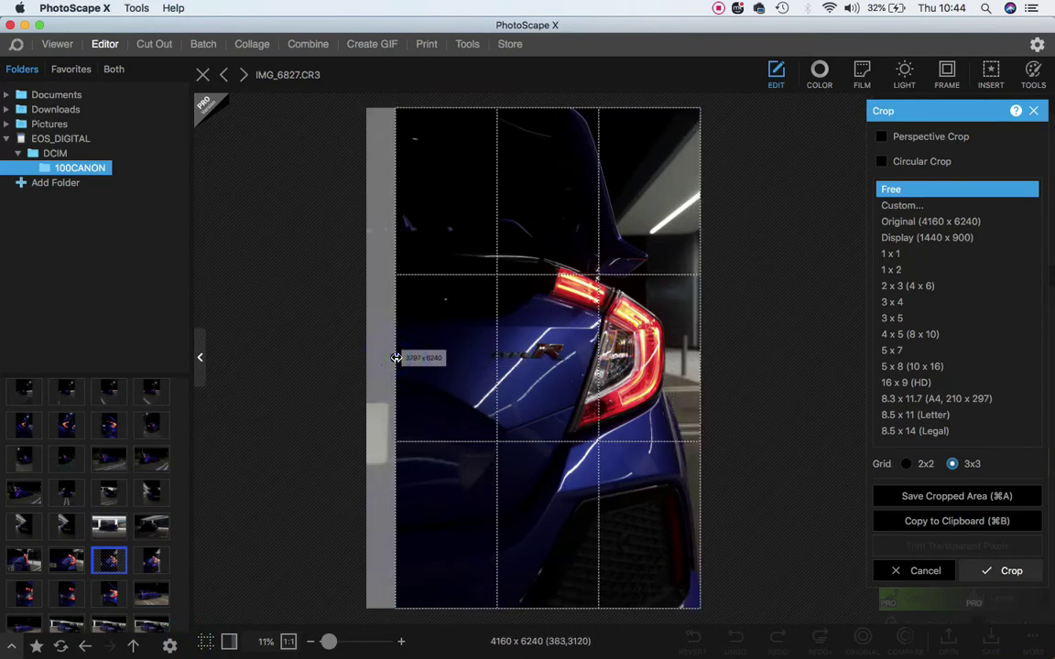
{"action": "left_click", "coordinate": [1000, 571]}
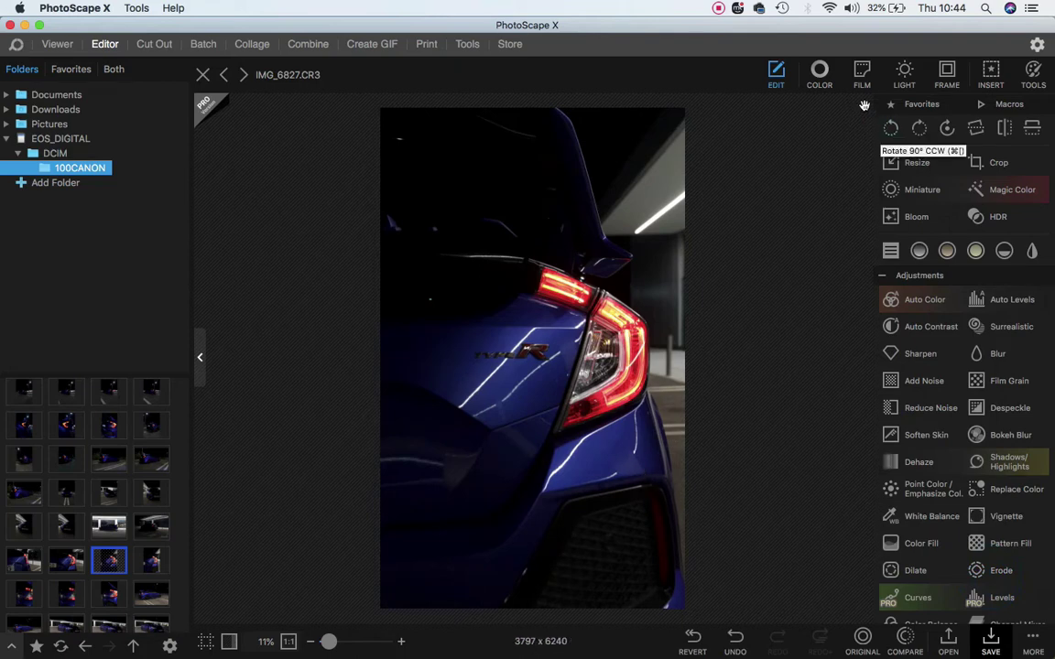
{"action": "left_click", "coordinate": [822, 81]}
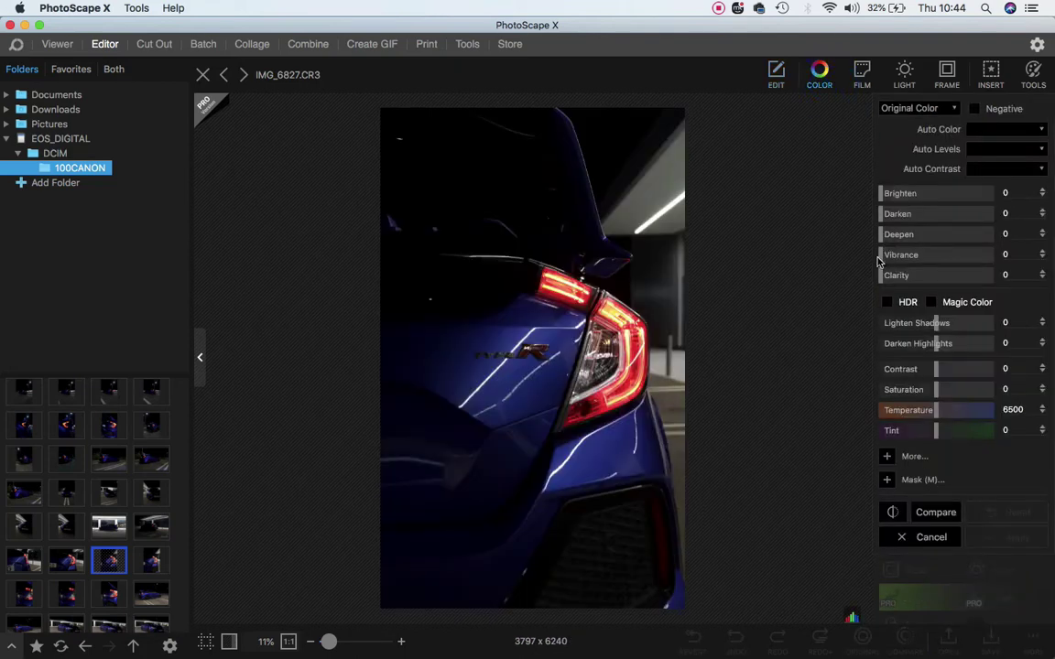
{"action": "left_click", "coordinate": [953, 345]}
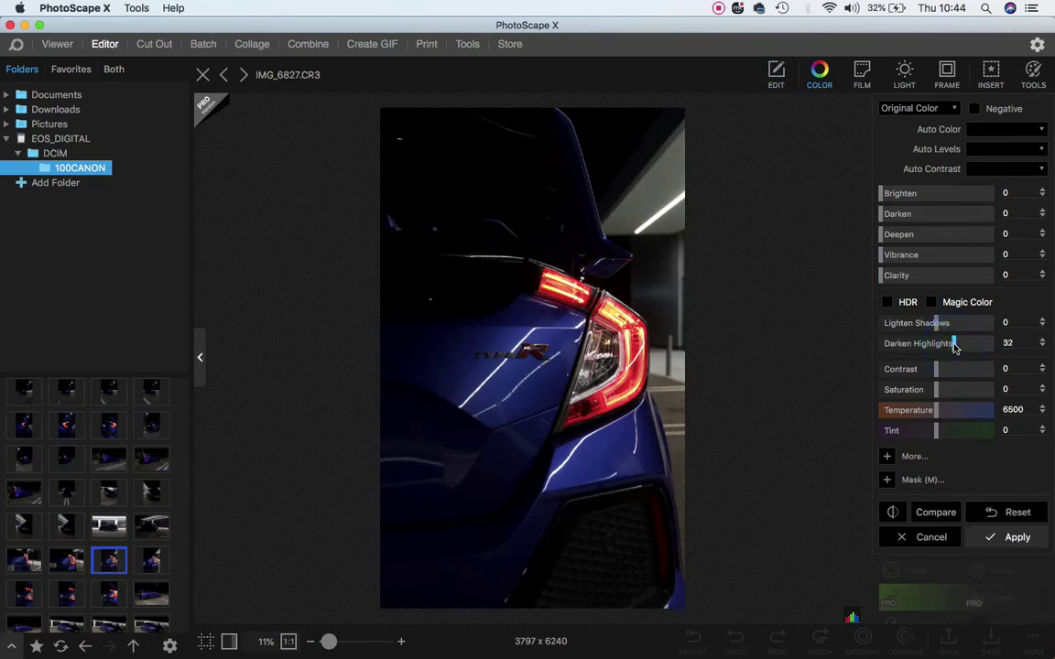
{"action": "left_click", "coordinate": [950, 326]}
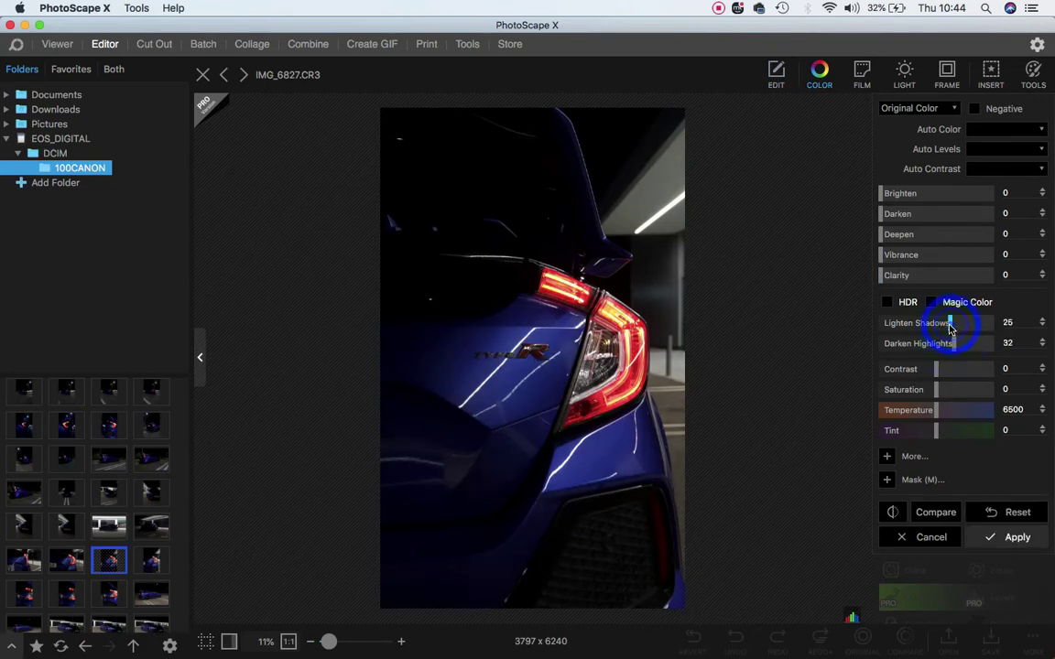
{"action": "left_click", "coordinate": [949, 513]}
{"action": "left_click", "coordinate": [949, 513]}
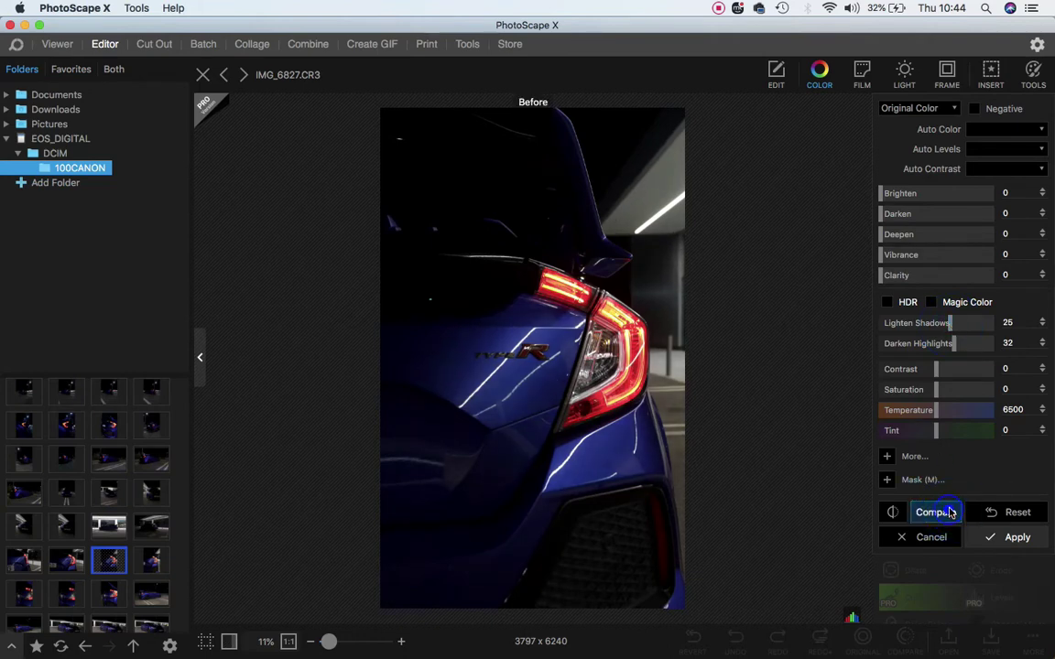
{"action": "left_click", "coordinate": [980, 515]}
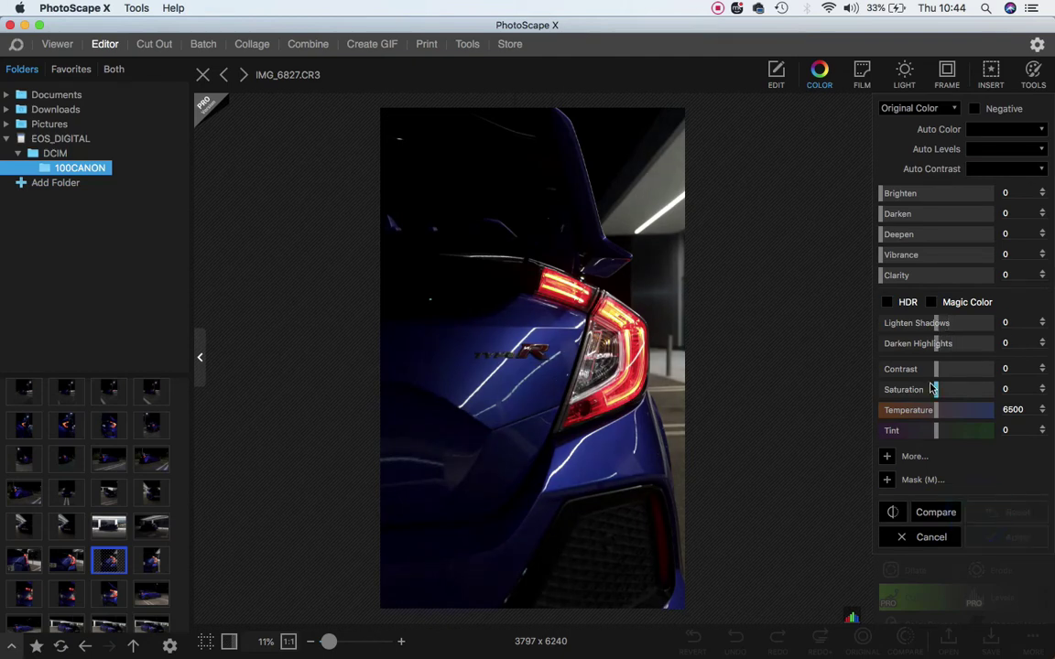
Add a two-sided linear mask to the color adjustment and rotate it into a vertical band near the photo's center.
{"action": "left_click", "coordinate": [887, 479]}
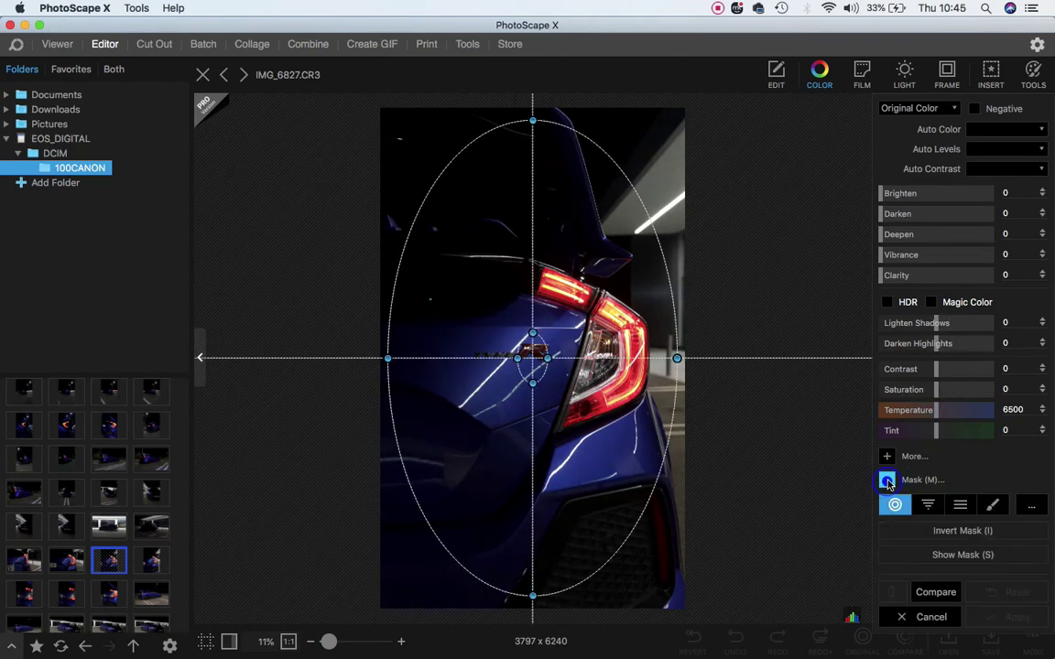
{"action": "left_click", "coordinate": [962, 505]}
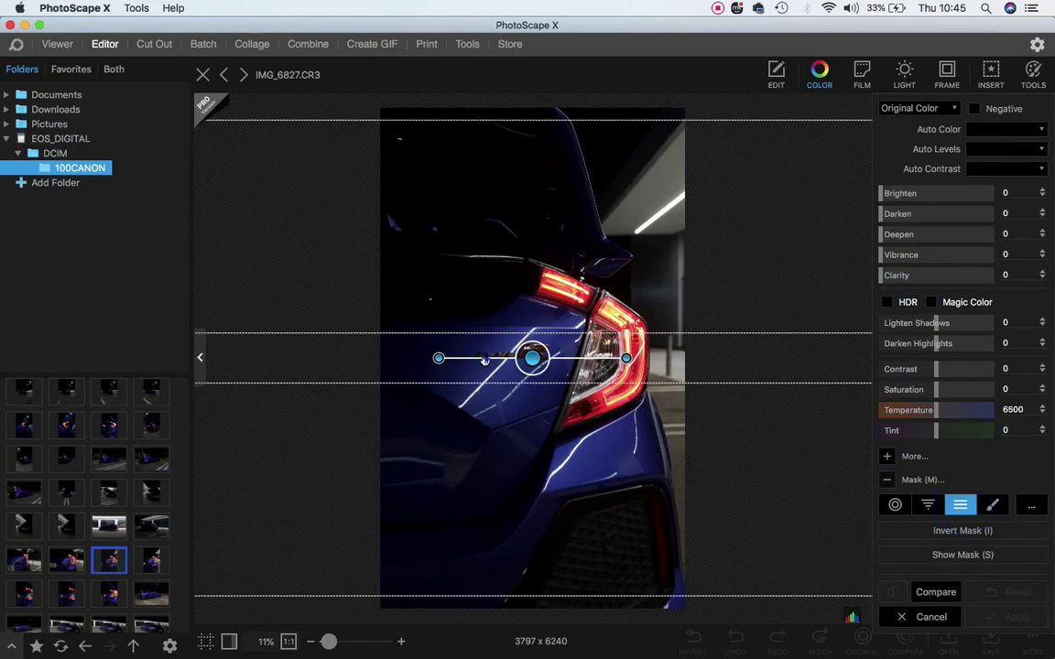
{"action": "left_click_drag", "start_coordinate": [485, 359], "coordinate": [543, 266]}
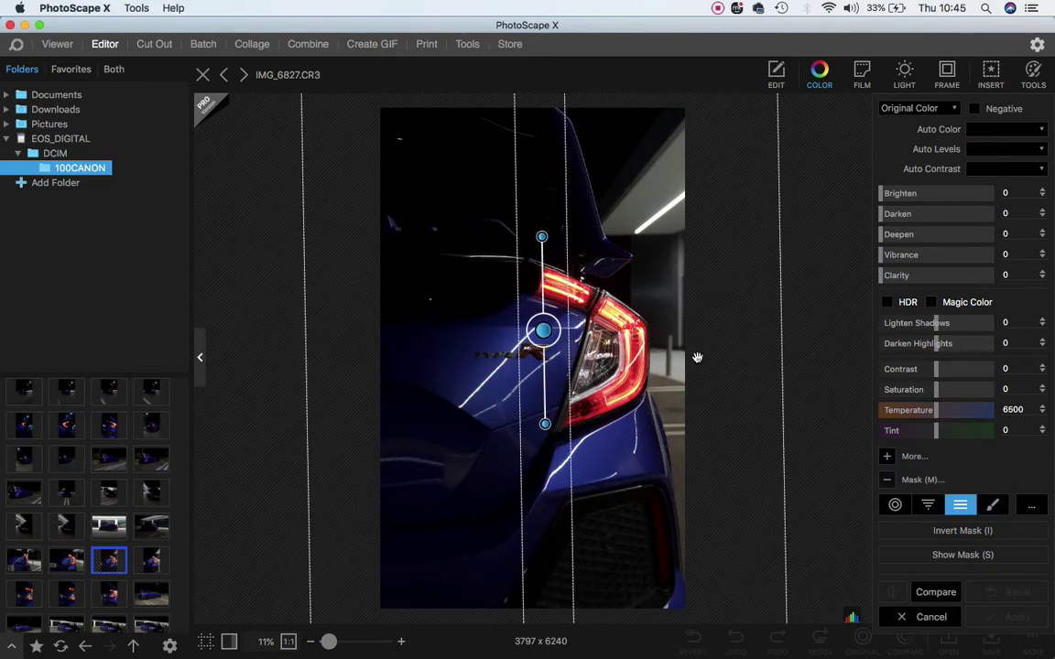
With the mask overlay shown, narrow the band and move it over the Type R badge, then hide the overlay.
{"action": "left_click", "coordinate": [915, 554]}
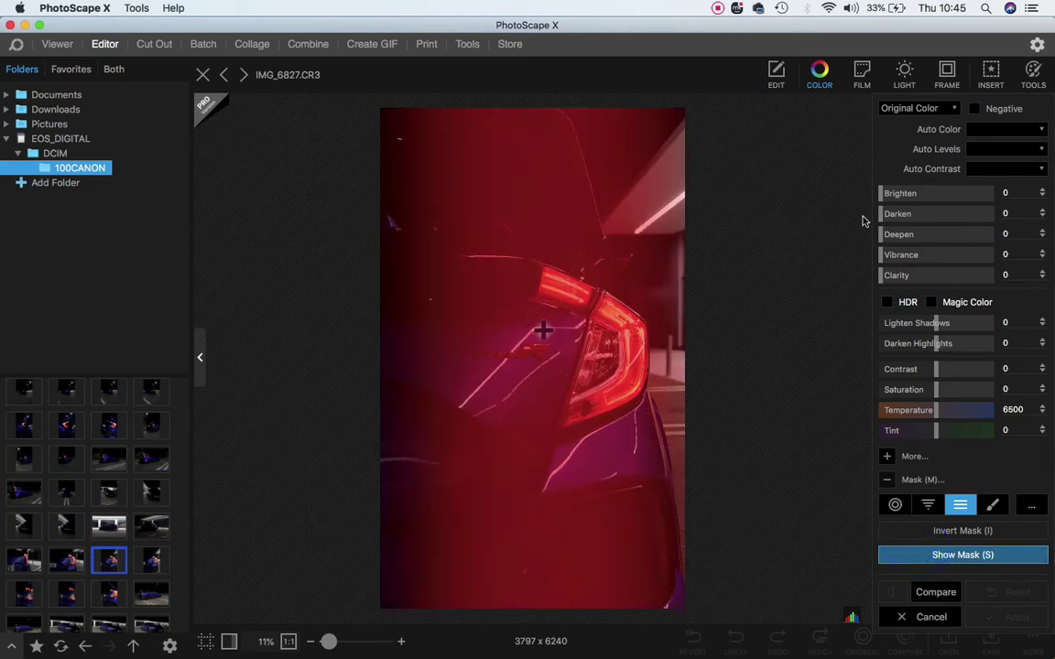
{"action": "left_click_drag", "start_coordinate": [779, 306], "coordinate": [626, 313]}
{"action": "left_click_drag", "start_coordinate": [547, 426], "coordinate": [545, 425]}
{"action": "left_click_drag", "start_coordinate": [546, 377], "coordinate": [528, 419]}
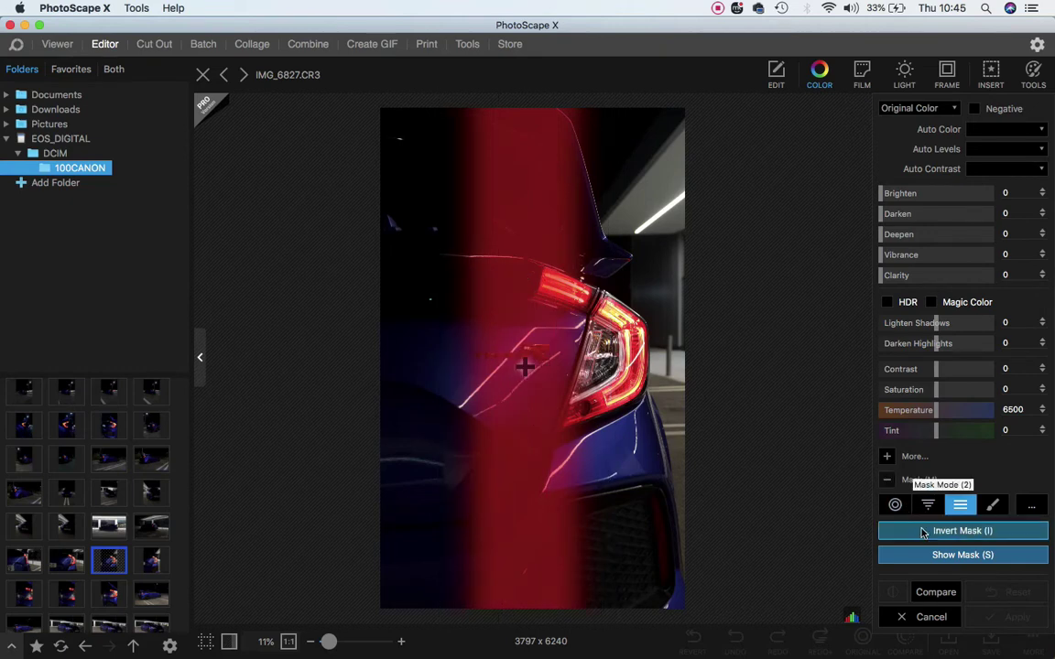
{"action": "left_click", "coordinate": [930, 555]}
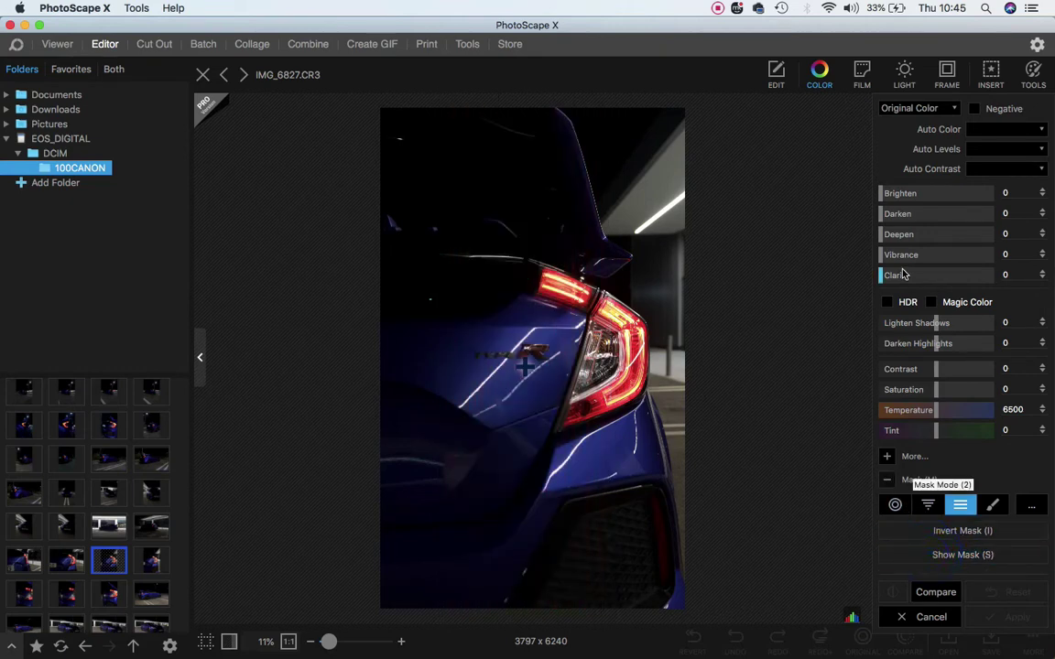
Set Brighten to 35 and Deepen to 15 within the mask, compare with the original, and apply the adjustment.
{"action": "left_click", "coordinate": [920, 193]}
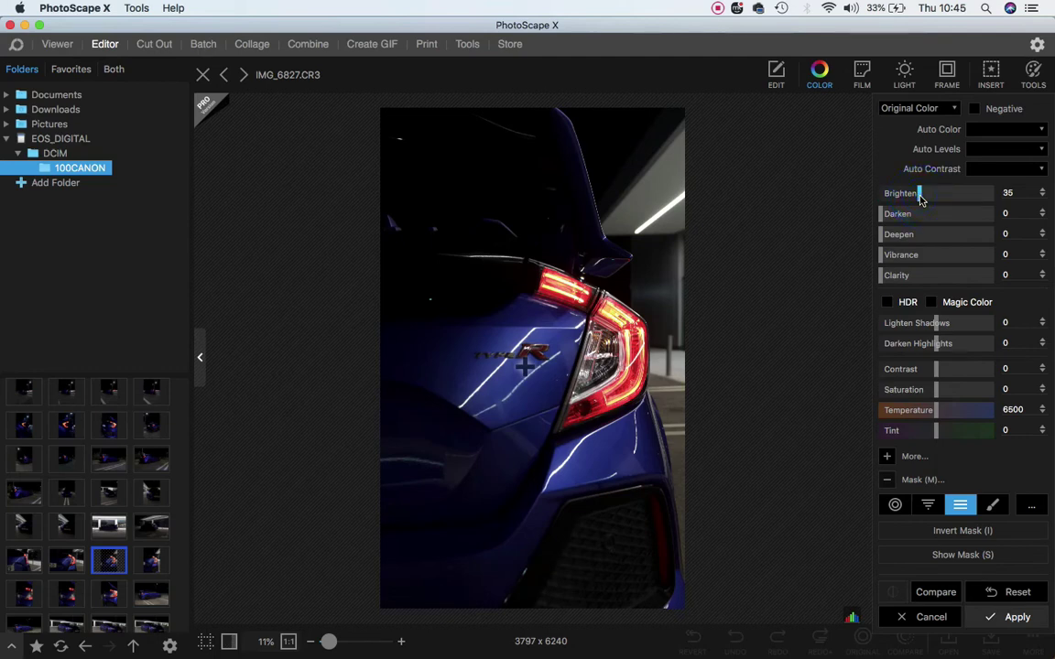
{"action": "left_click", "coordinate": [899, 235]}
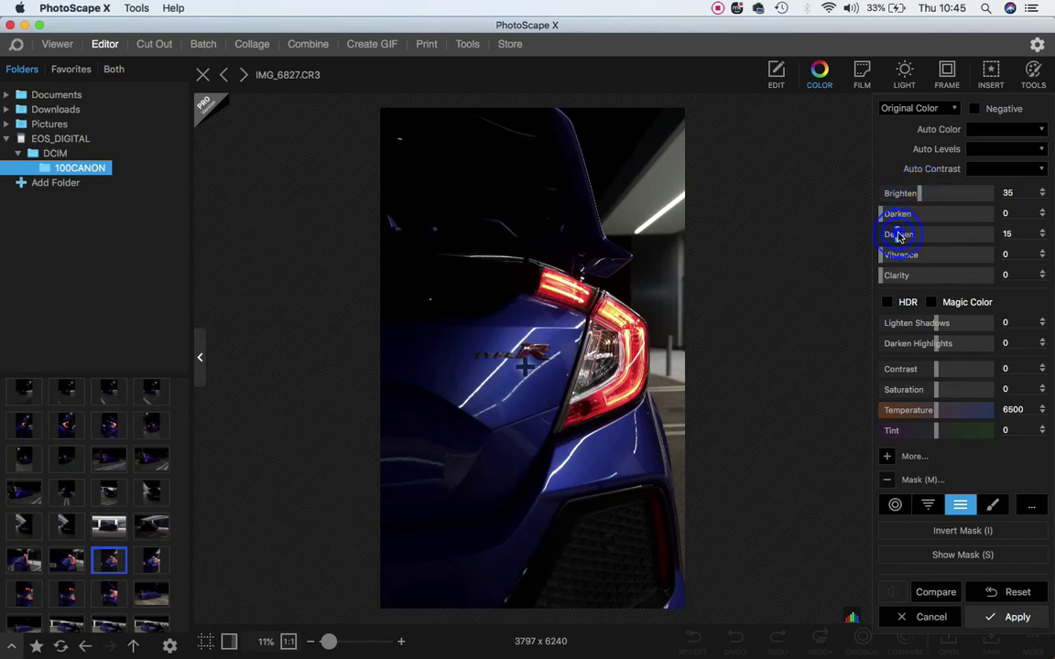
{"action": "left_click", "coordinate": [936, 592]}
{"action": "left_click", "coordinate": [936, 593]}
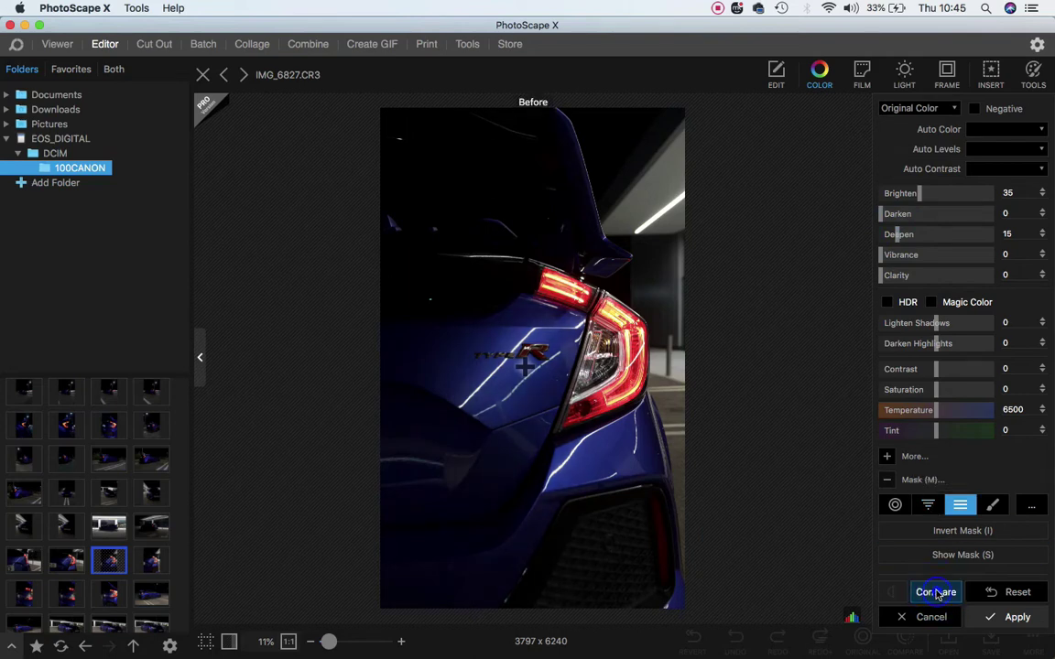
{"action": "left_click", "coordinate": [936, 592]}
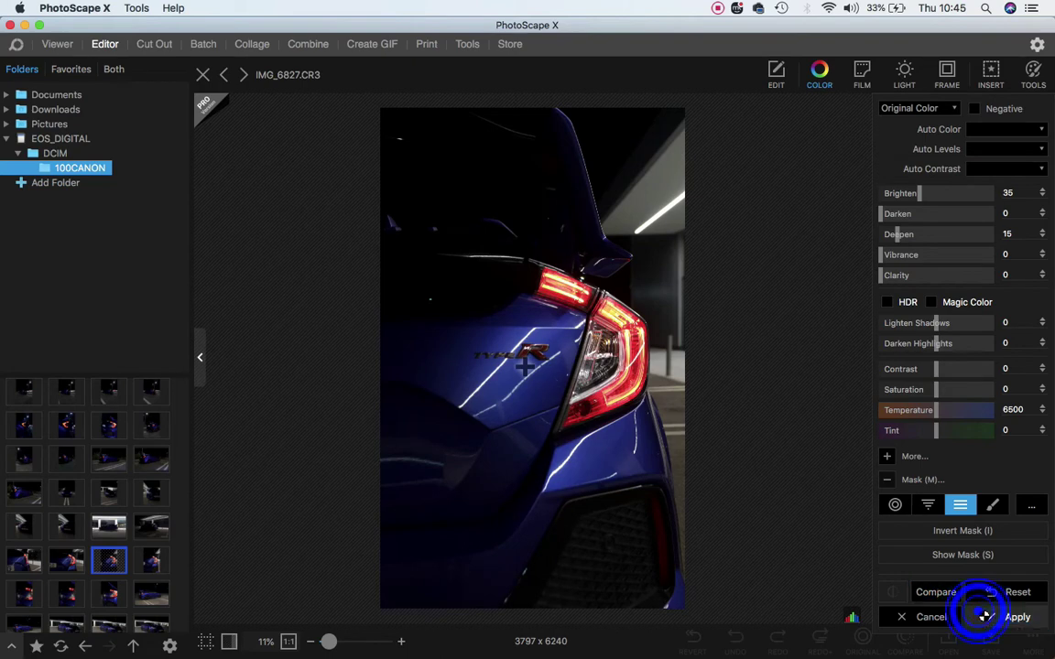
{"action": "left_click", "coordinate": [982, 617]}
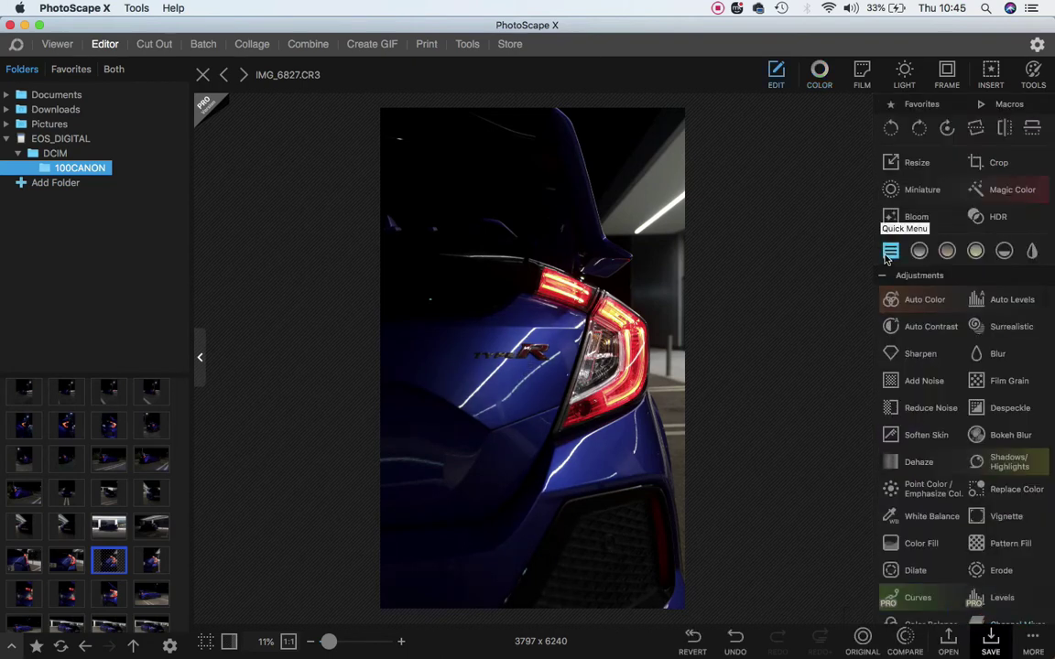
Raise the whole photo's Clarity to 23, compare it with the before view, and apply the color adjustment.
{"action": "left_click", "coordinate": [819, 73]}
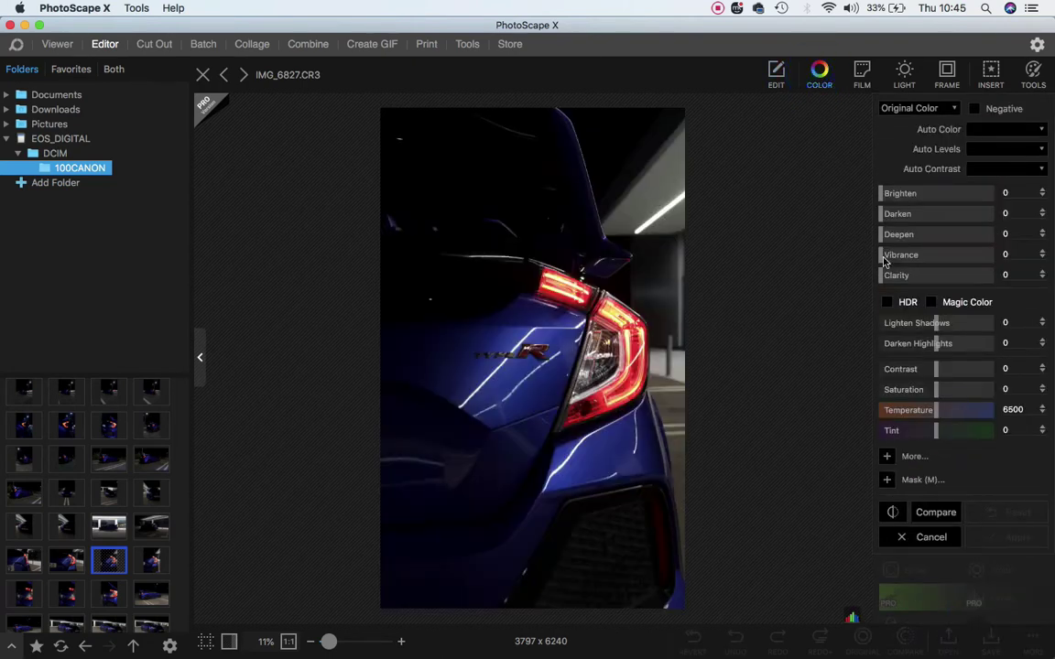
{"action": "left_click", "coordinate": [907, 276]}
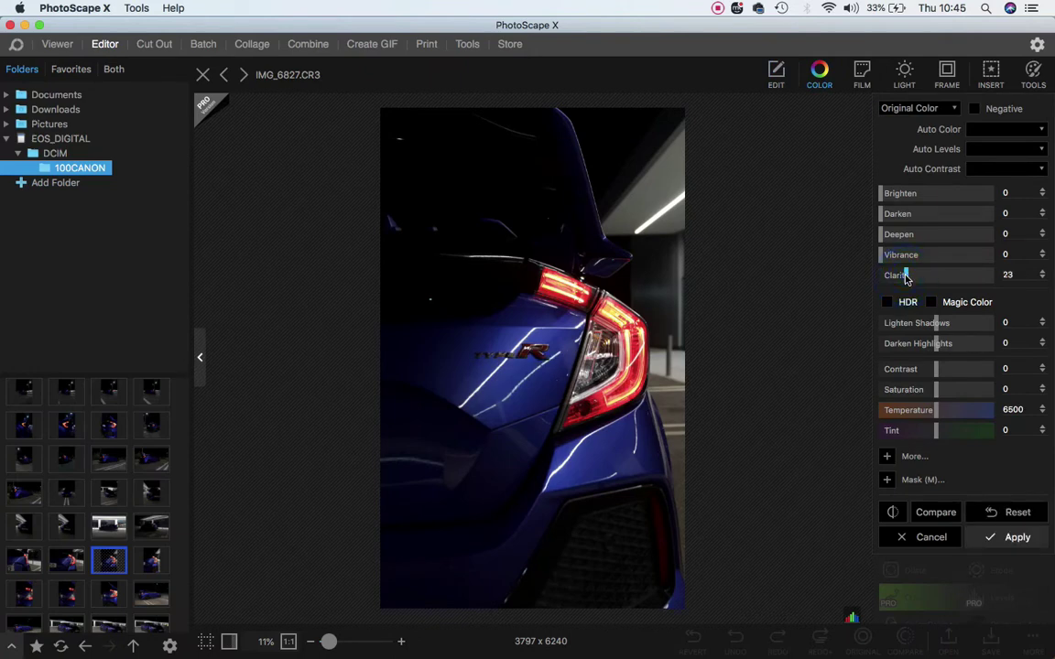
{"action": "left_click", "coordinate": [950, 514]}
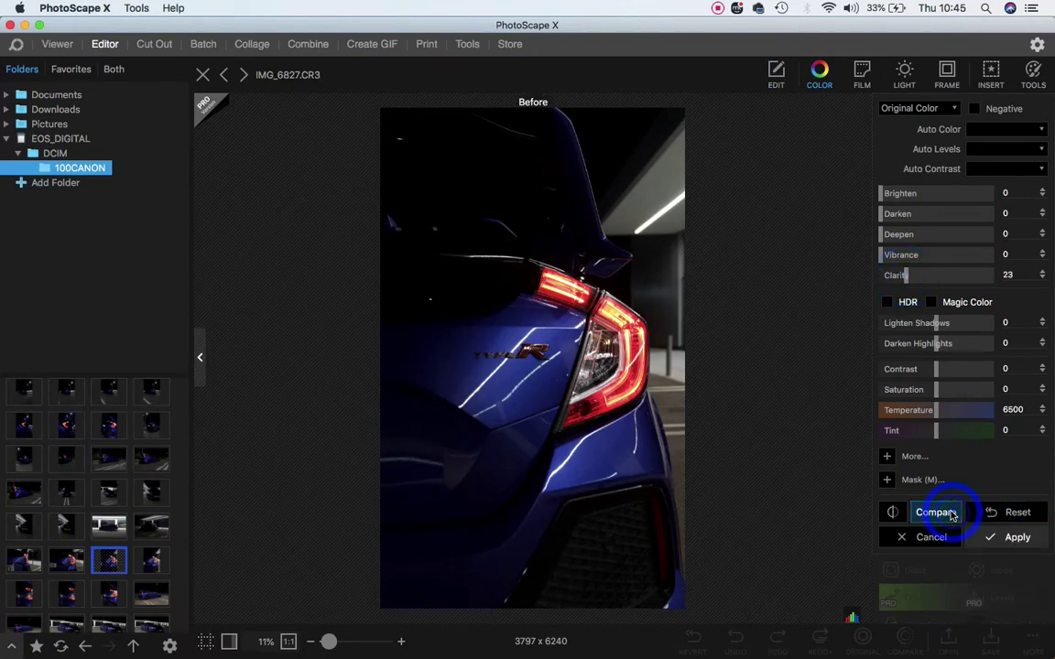
{"action": "left_click", "coordinate": [953, 514]}
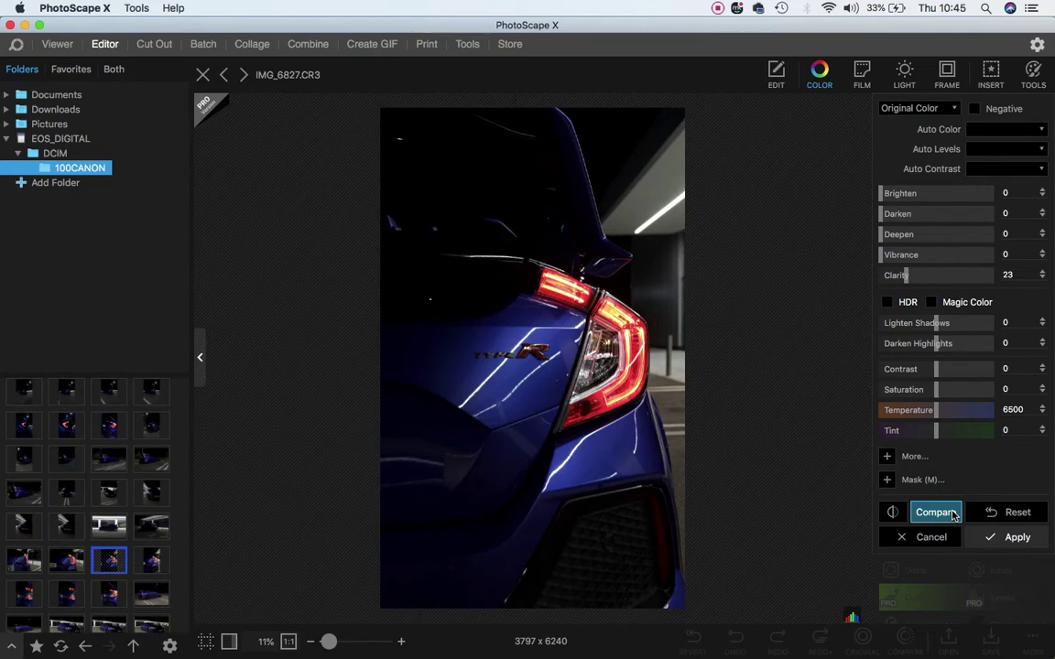
{"action": "left_click", "coordinate": [952, 515]}
{"action": "left_click", "coordinate": [989, 537]}
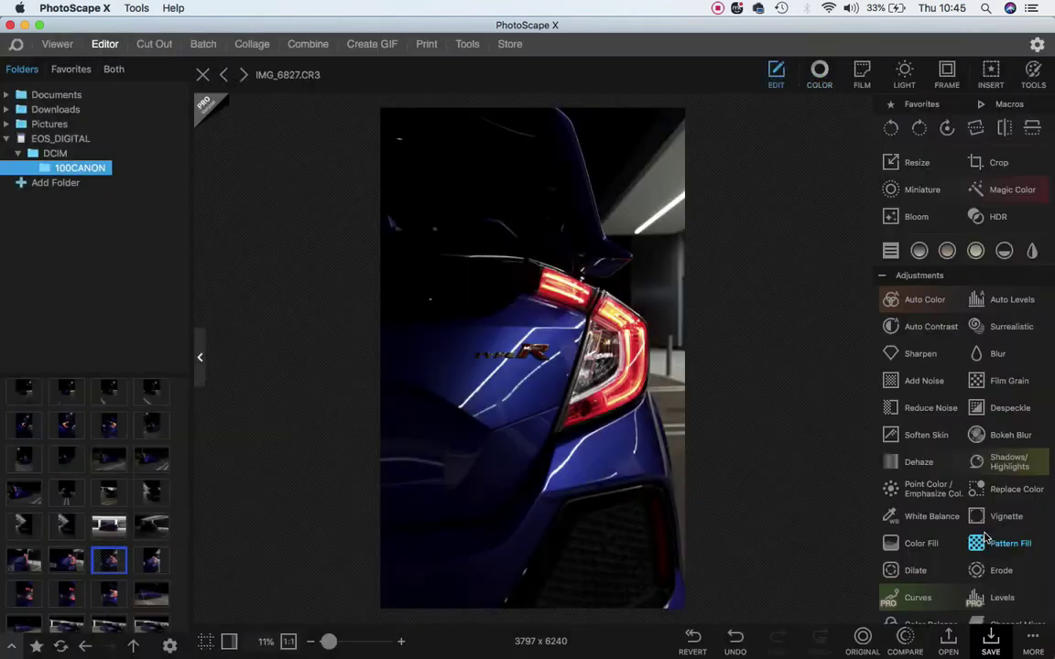
In a new color adjustment, set Darken Highlights to 28, Contrast to 10, Vibrance to 11 and Saturation to 10.
{"action": "left_click", "coordinate": [819, 74]}
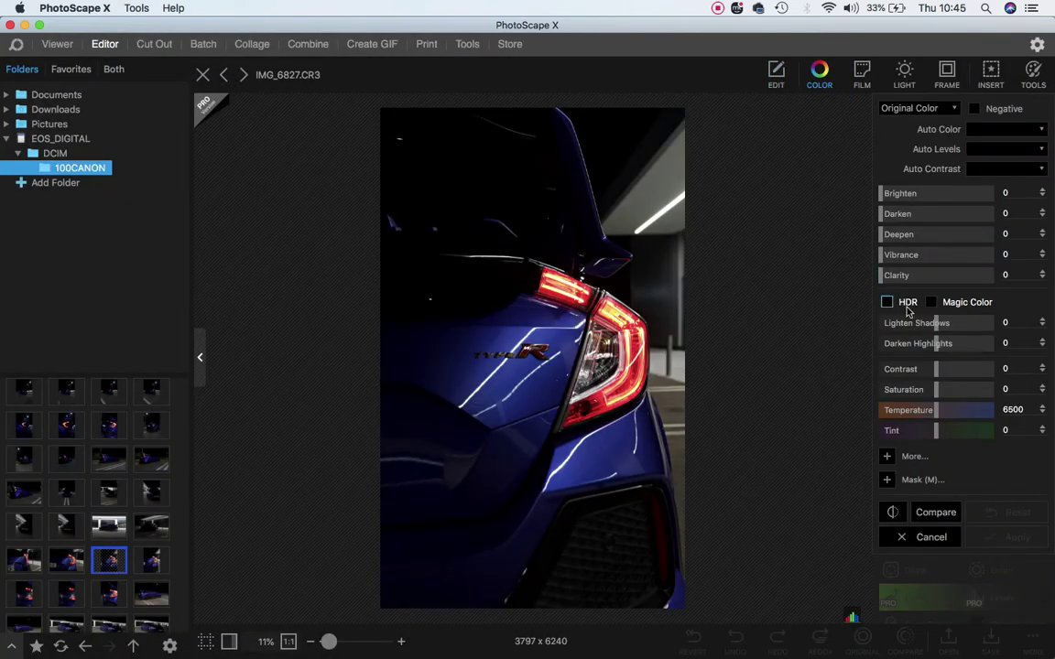
{"action": "left_click", "coordinate": [953, 345]}
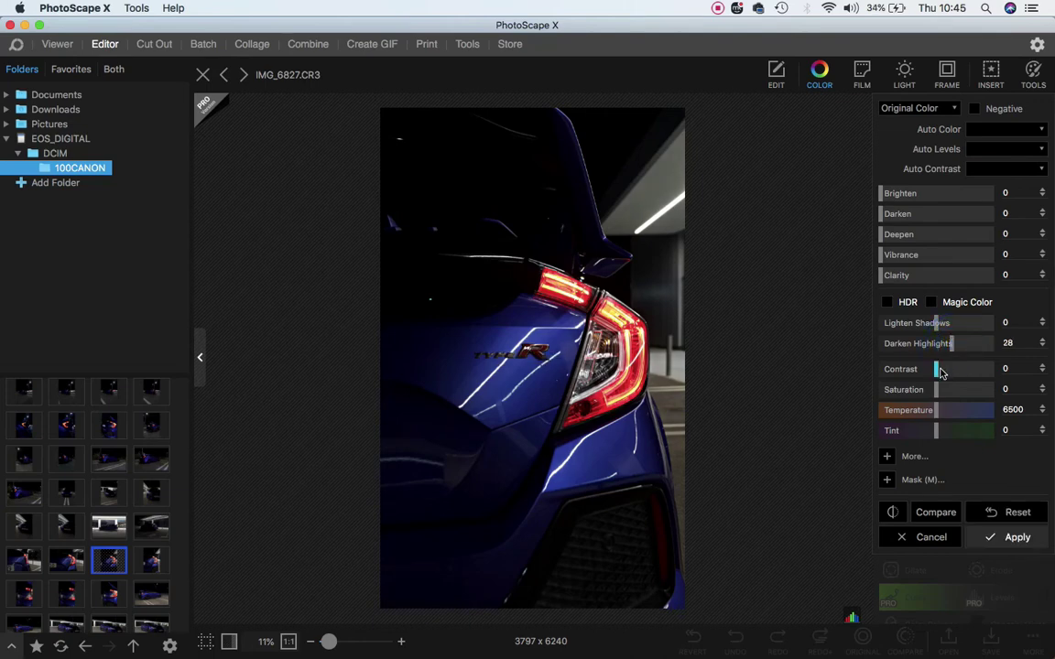
{"action": "left_click", "coordinate": [941, 370]}
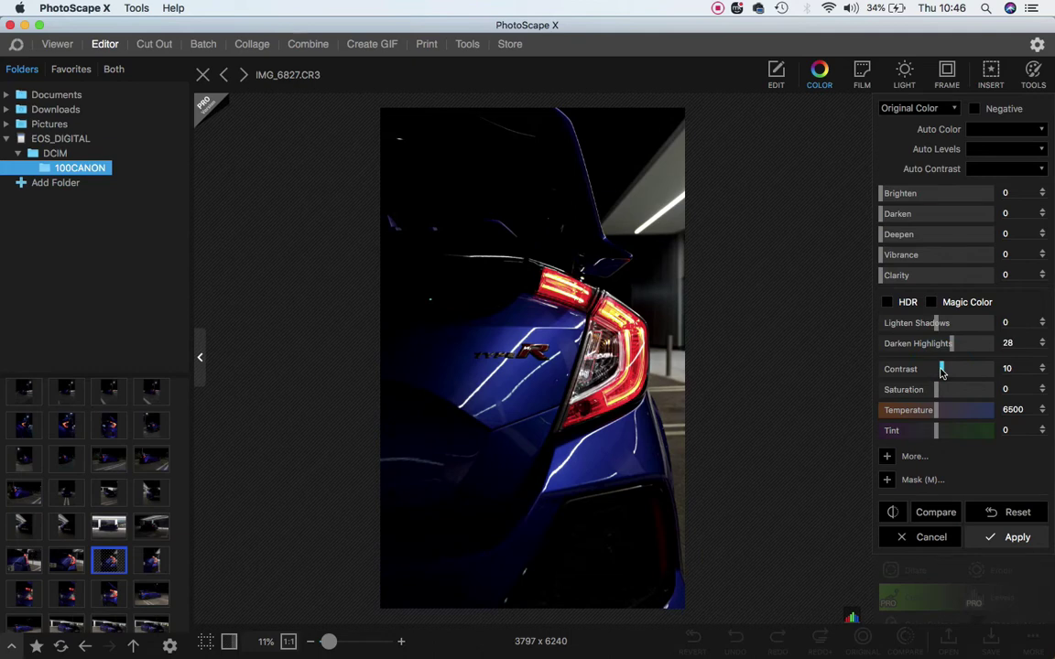
{"action": "left_click", "coordinate": [895, 256]}
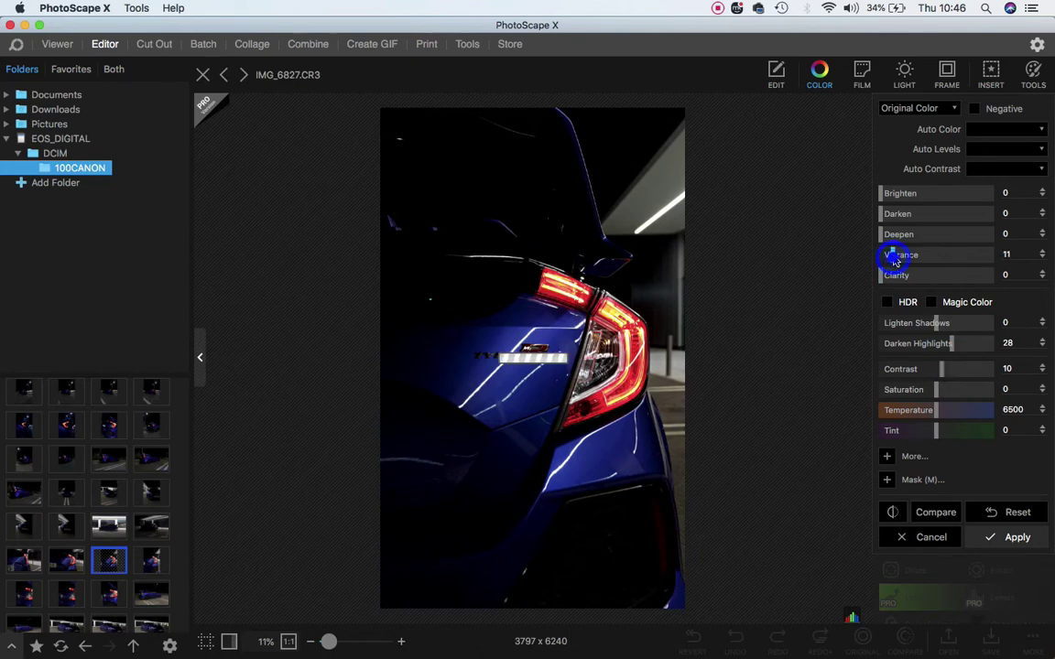
{"action": "left_click", "coordinate": [941, 392]}
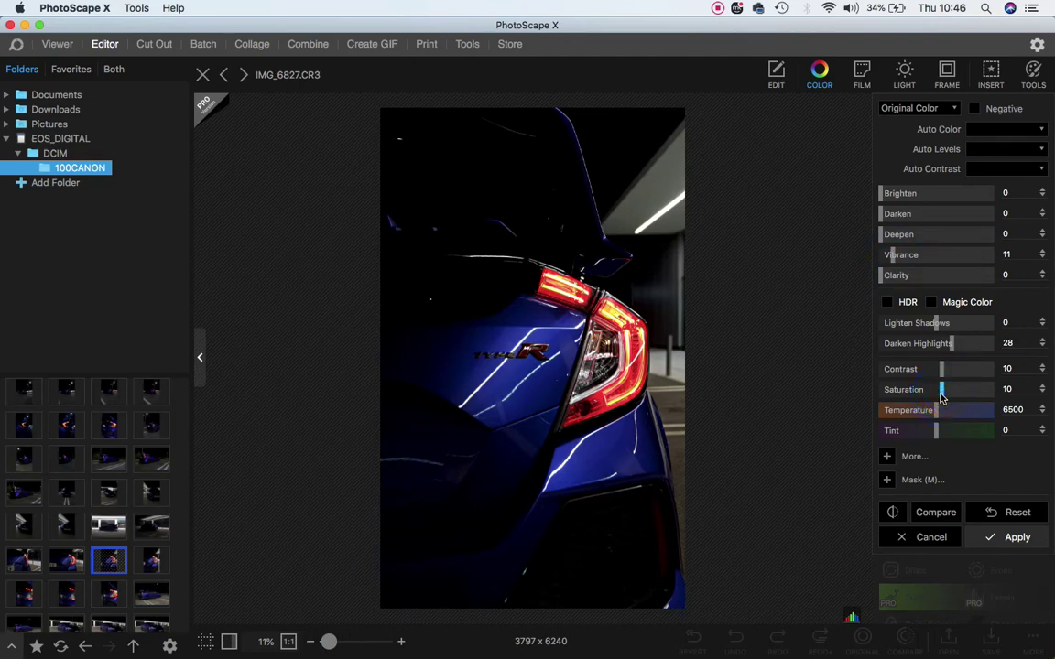
Inspect the tail light and badge up close, then overlay the 3x3 grid on the full photo.
{"action": "left_click", "coordinate": [334, 642]}
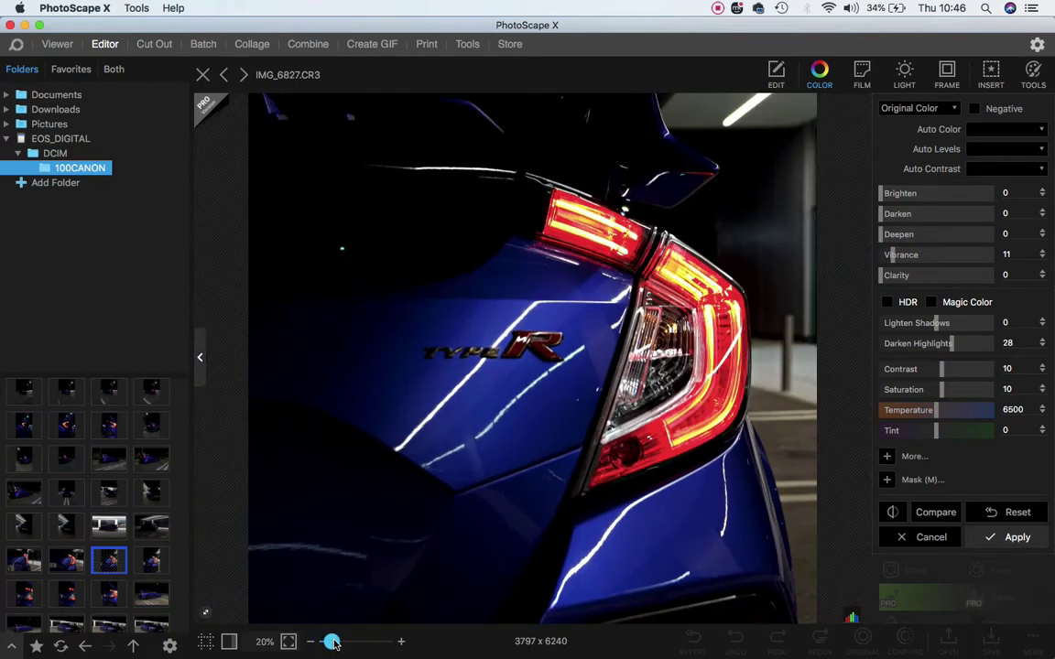
{"action": "left_click", "coordinate": [287, 643]}
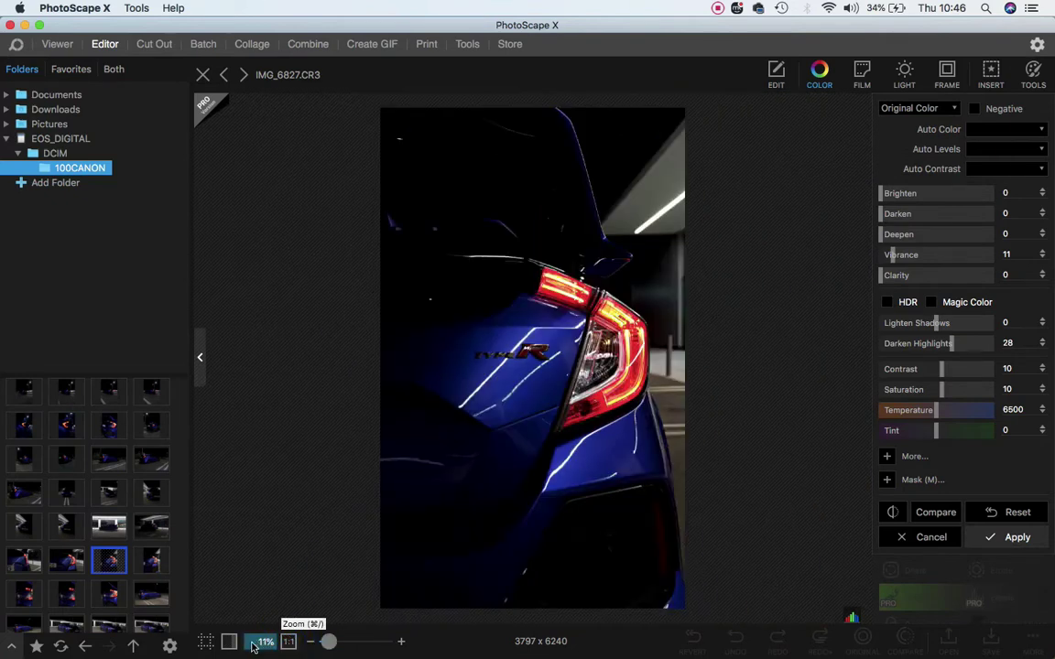
{"action": "left_click", "coordinate": [206, 642]}
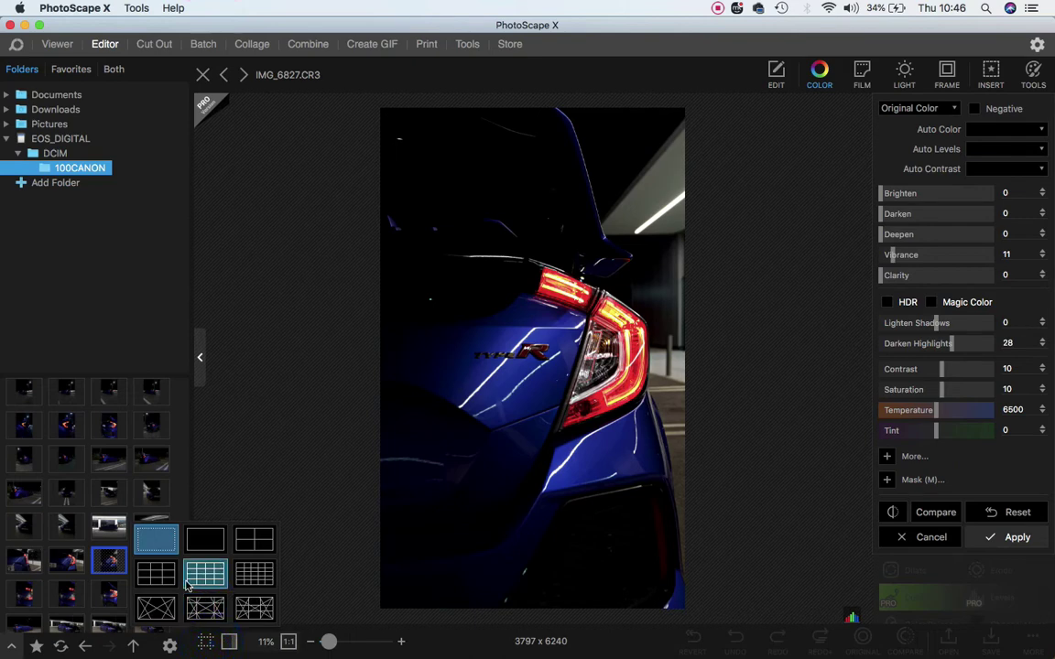
{"action": "left_click", "coordinate": [156, 574]}
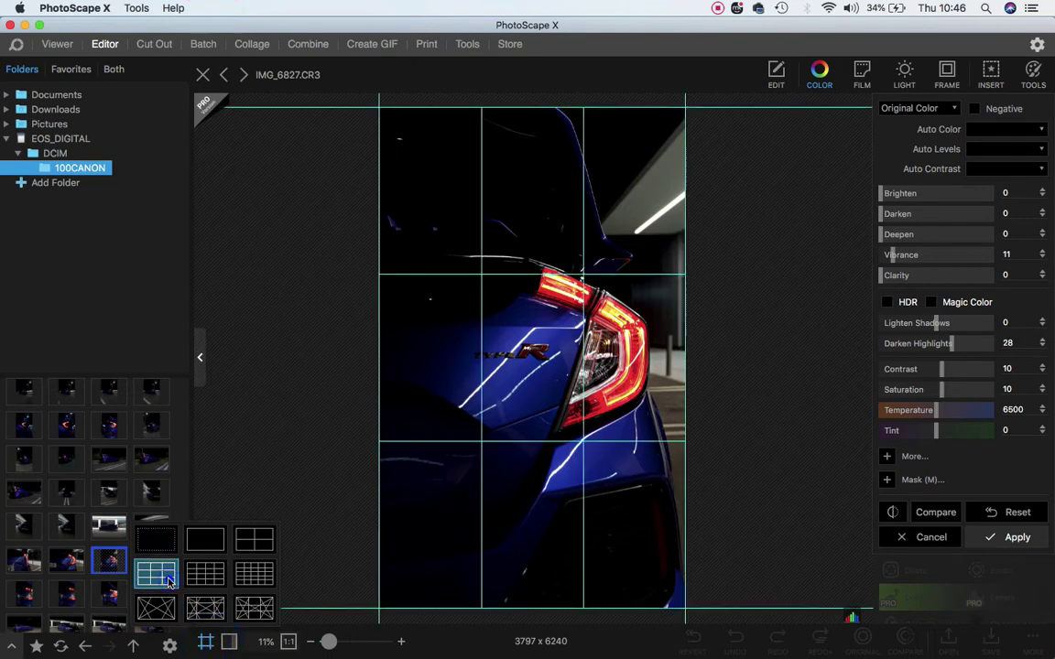
Apply the pending color adjustment and remove the 3x3 grid overlay from the photo.
{"action": "left_click", "coordinate": [329, 642]}
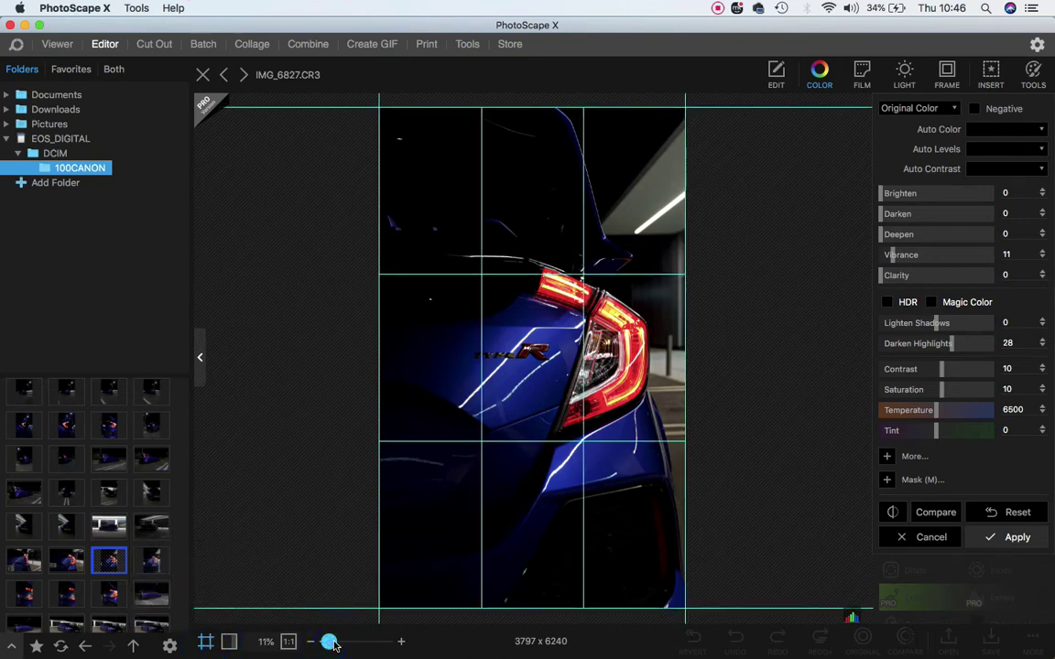
{"action": "left_click_drag", "start_coordinate": [335, 646], "coordinate": [332, 647]}
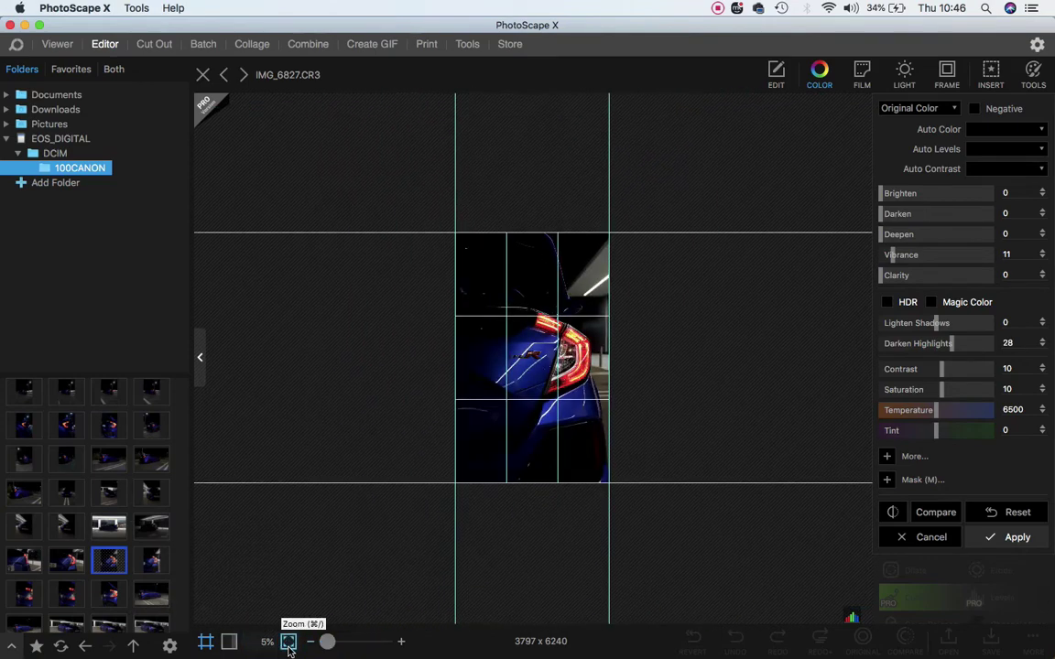
{"action": "left_click", "coordinate": [290, 643]}
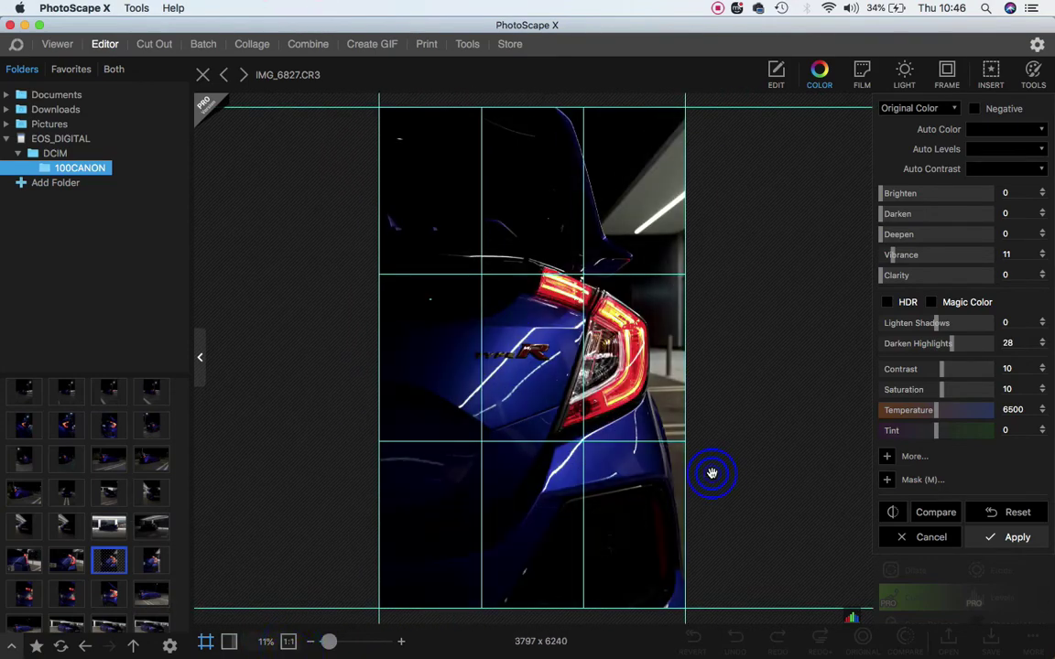
{"action": "left_click", "coordinate": [986, 538]}
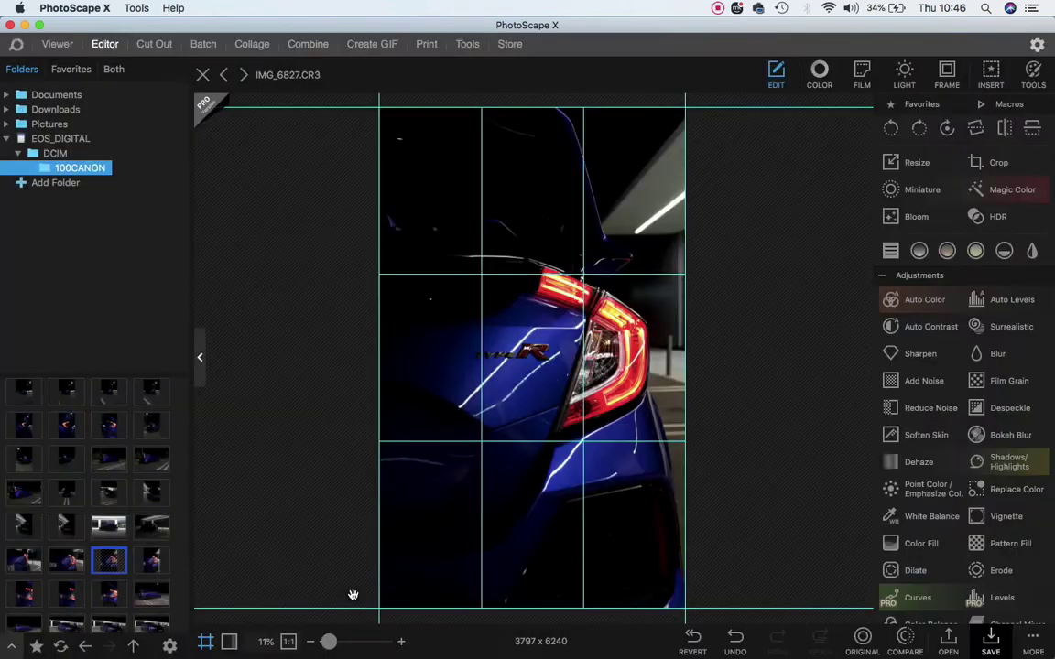
{"action": "left_click", "coordinate": [205, 641]}
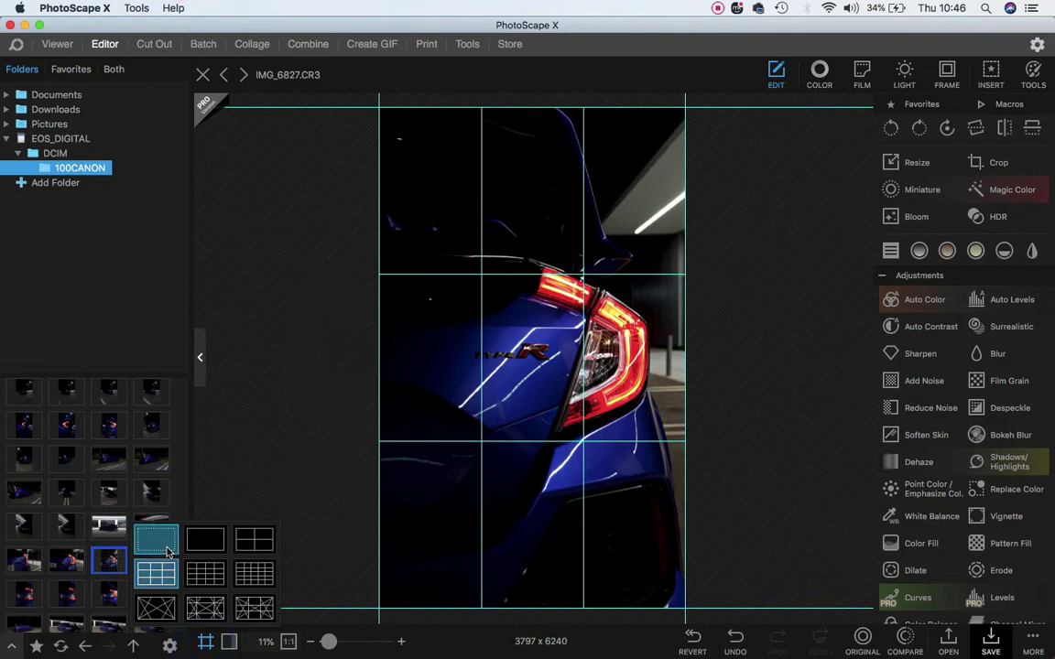
{"action": "left_click", "coordinate": [166, 549]}
{"action": "left_click", "coordinate": [807, 456]}
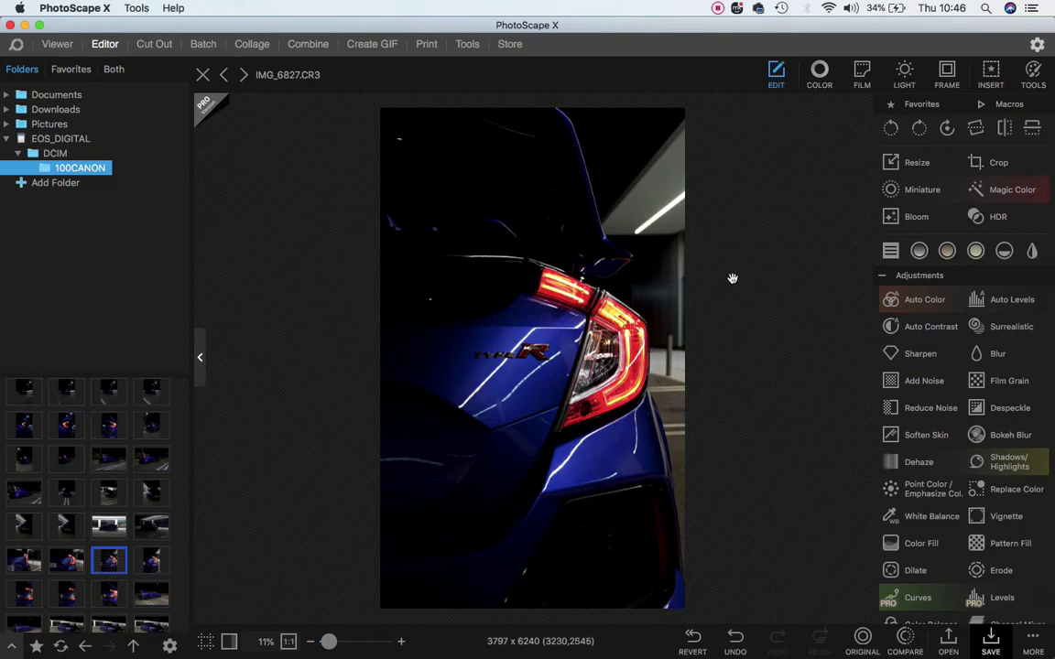
Start a new color adjustment with a brush mask and choose a square brush tip rotated 18°.
{"action": "left_click", "coordinate": [884, 276]}
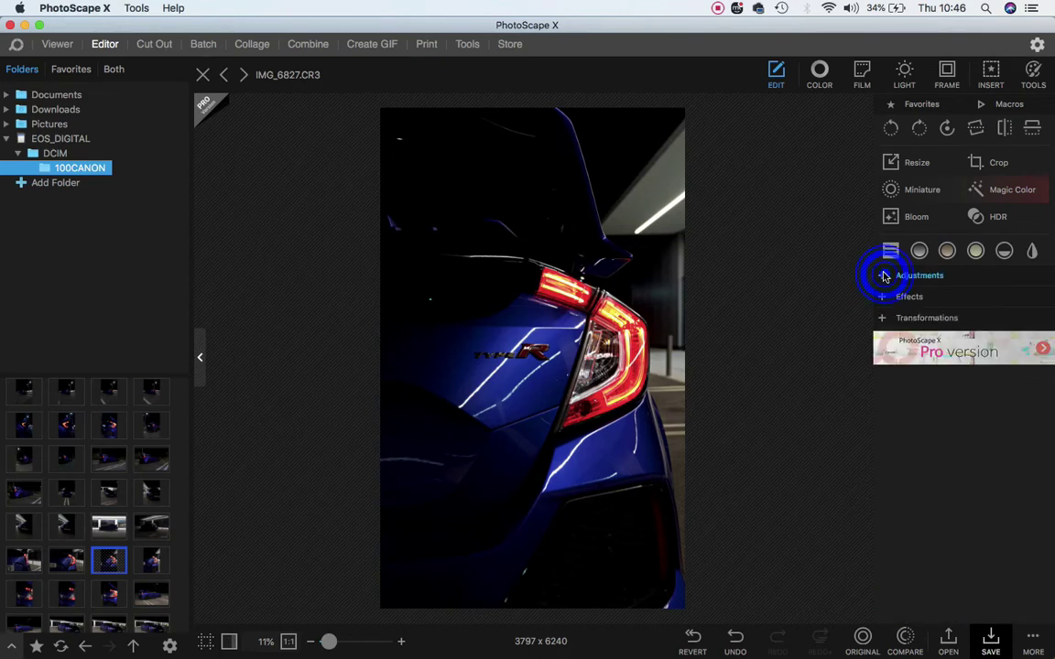
{"action": "left_click", "coordinate": [821, 79]}
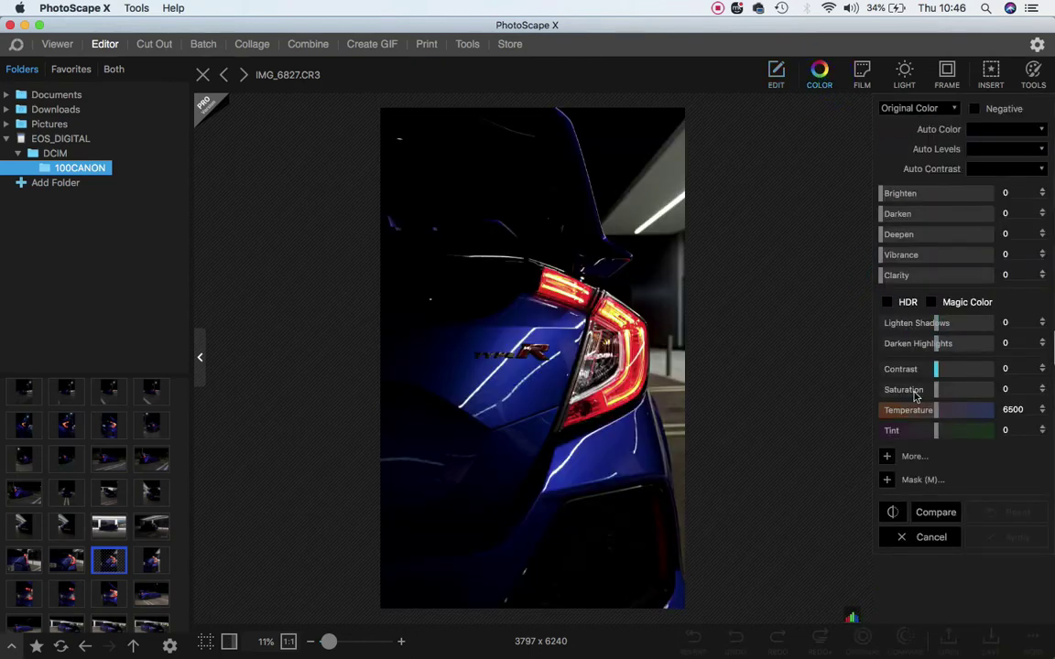
{"action": "left_click", "coordinate": [912, 479]}
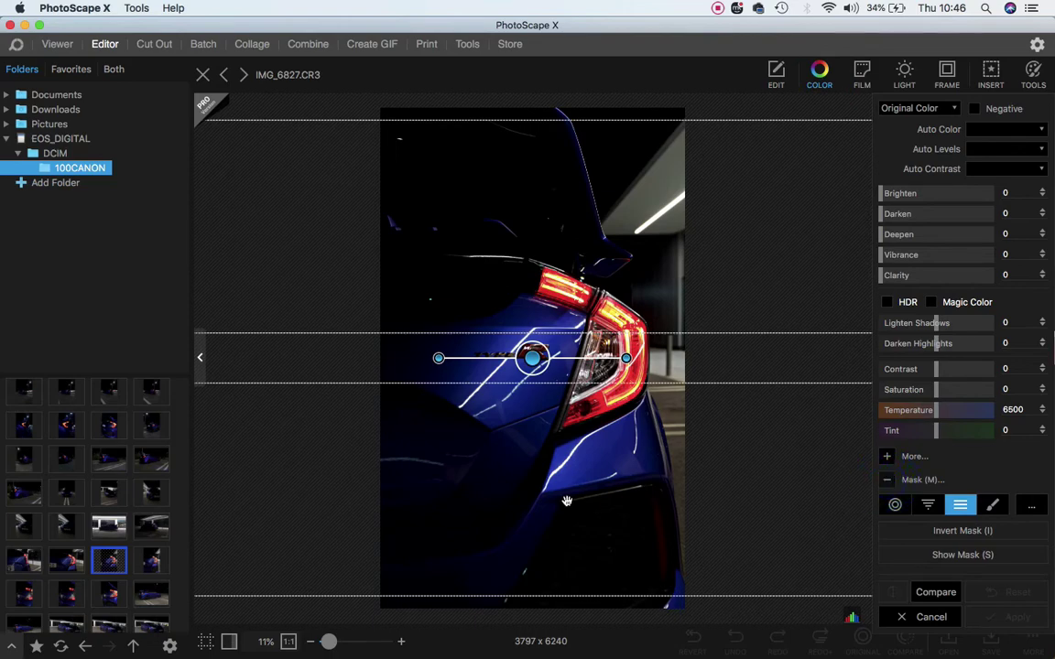
{"action": "left_click", "coordinate": [992, 505]}
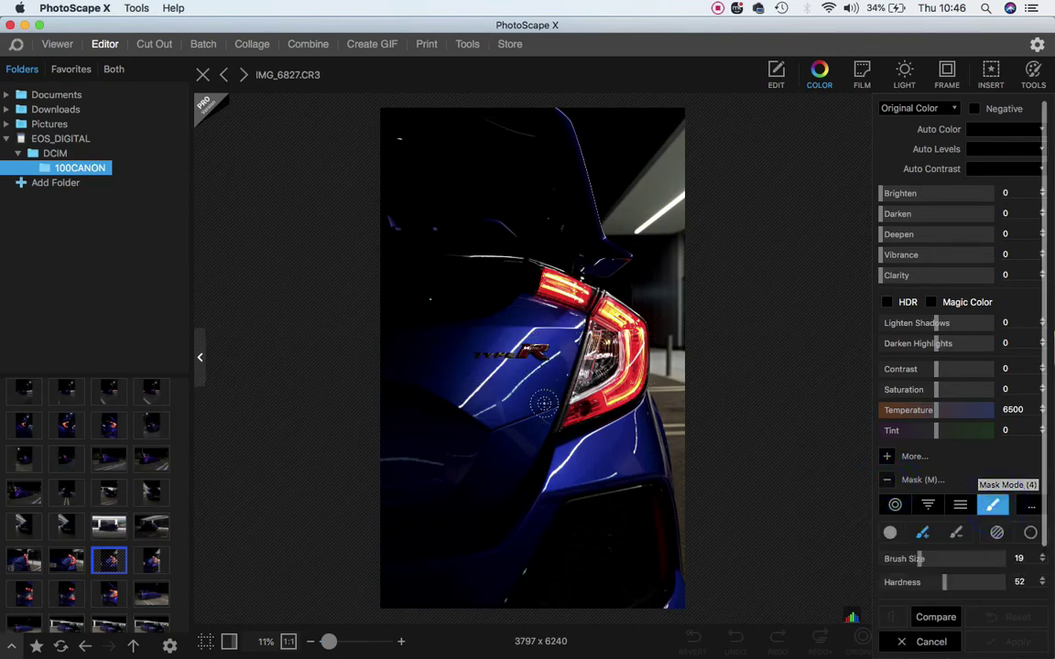
{"action": "left_click_drag", "start_coordinate": [328, 641], "coordinate": [332, 641]}
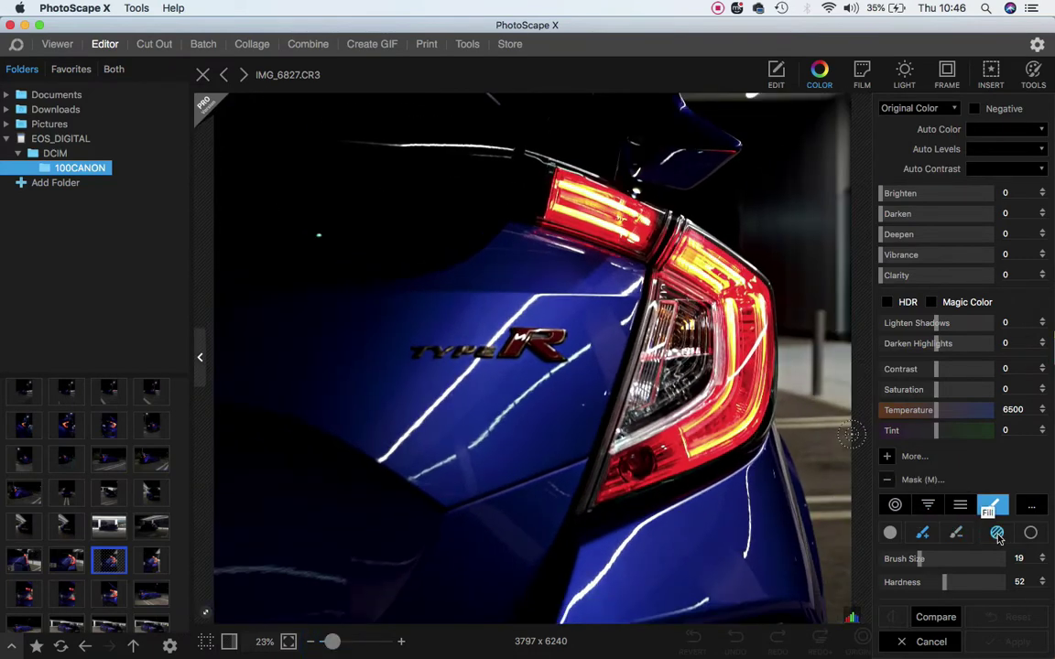
{"action": "left_click", "coordinate": [892, 534]}
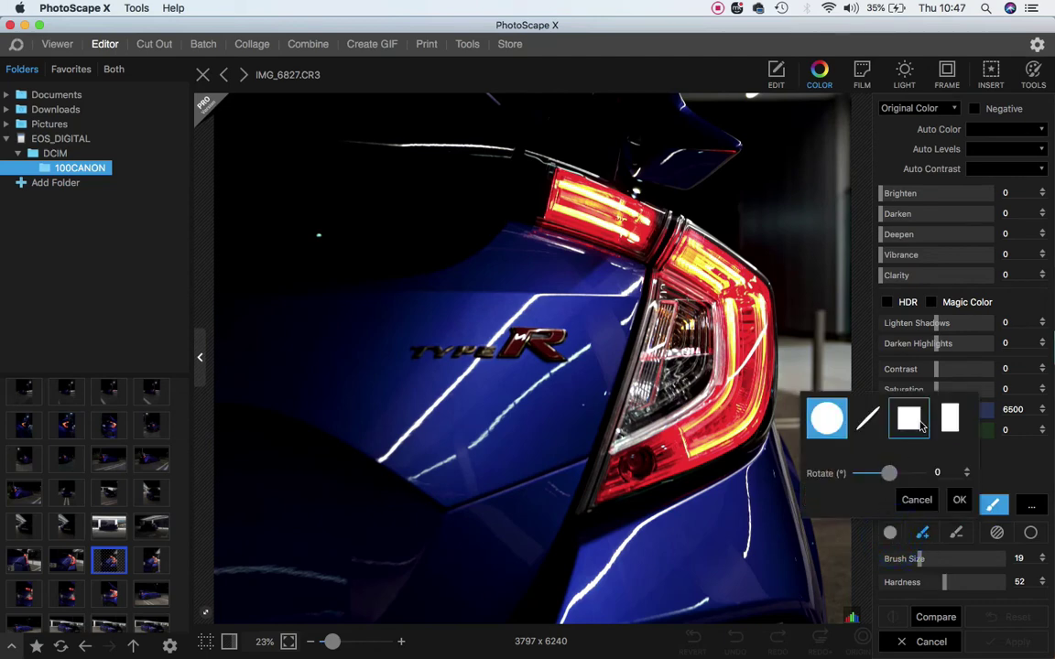
{"action": "left_click", "coordinate": [916, 419]}
{"action": "left_click", "coordinate": [889, 473]}
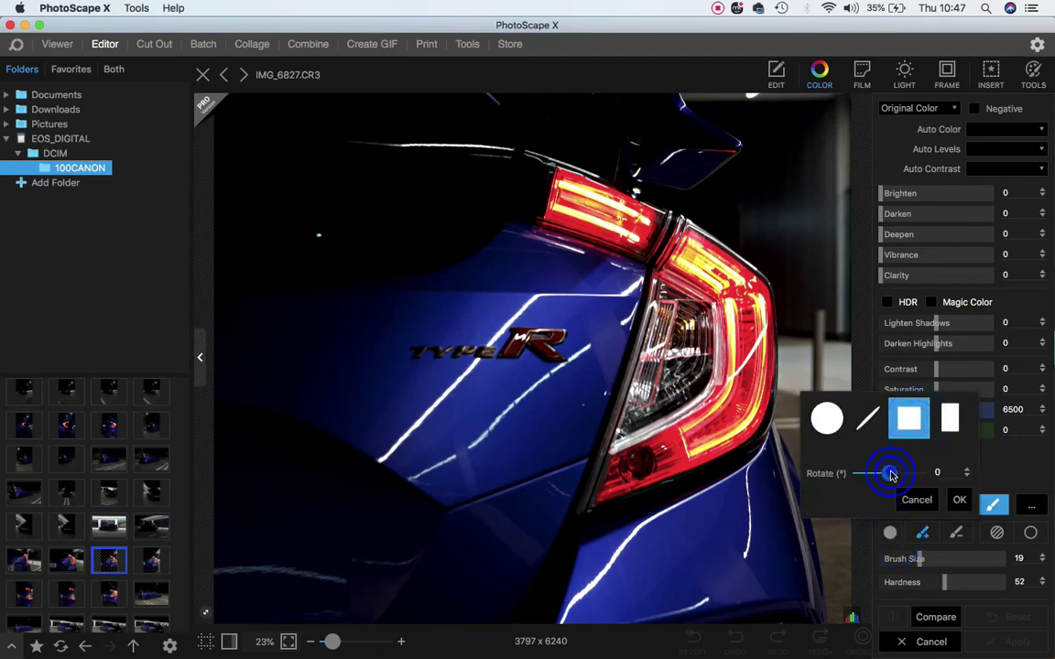
{"action": "left_click_drag", "start_coordinate": [891, 475], "coordinate": [894, 475]}
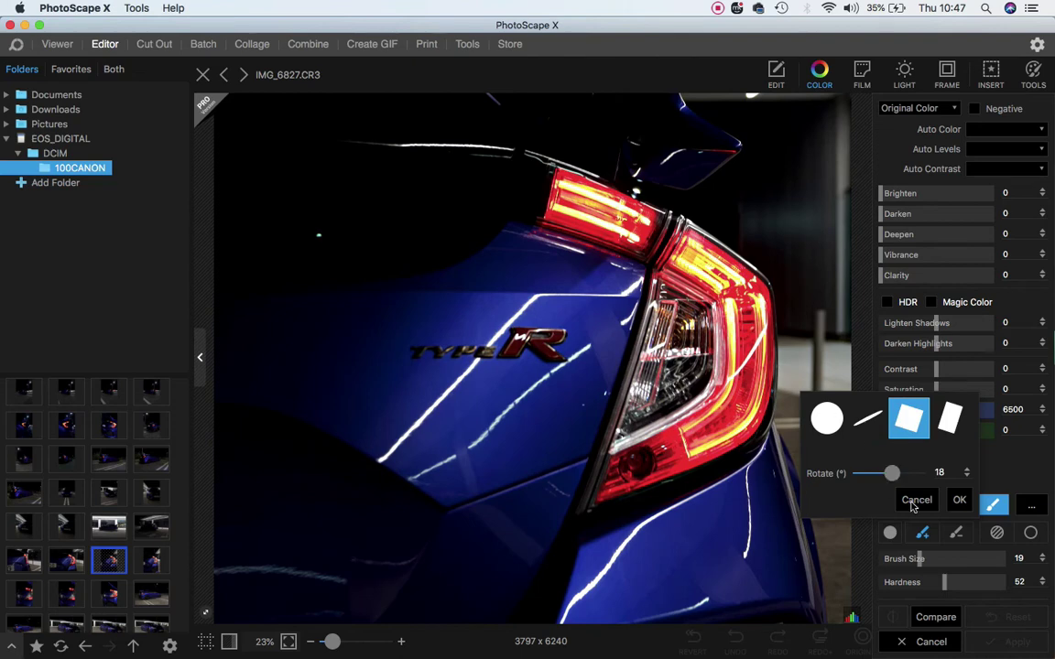
{"action": "left_click", "coordinate": [959, 500]}
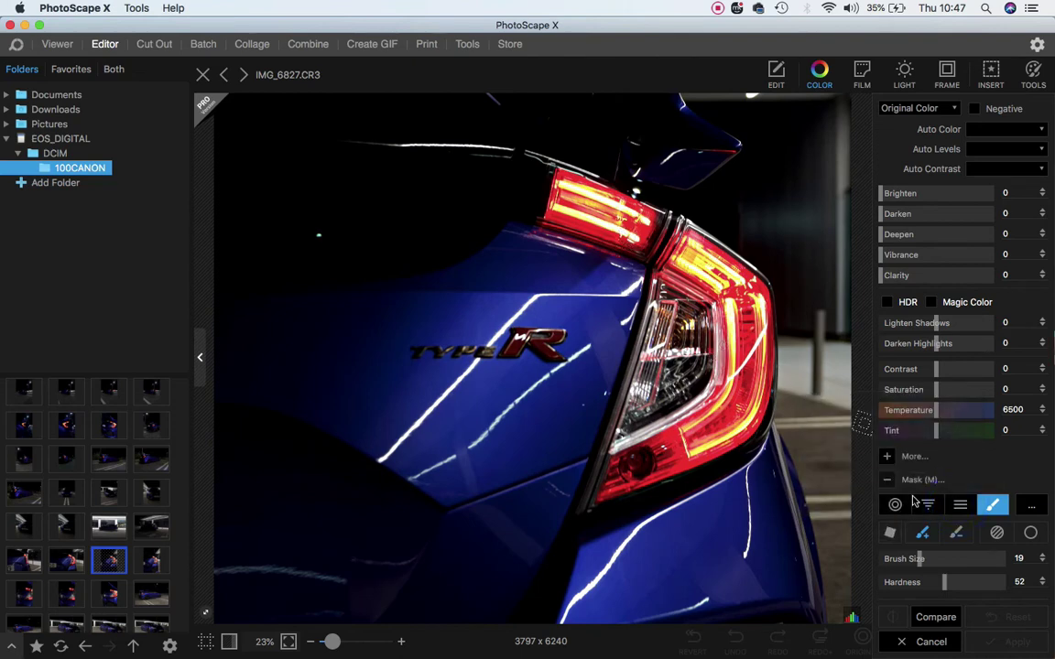
Set the mask brush size to 32 and paint over both sections of the red tail light.
{"action": "left_click", "coordinate": [933, 559]}
{"action": "left_click", "coordinate": [944, 559]}
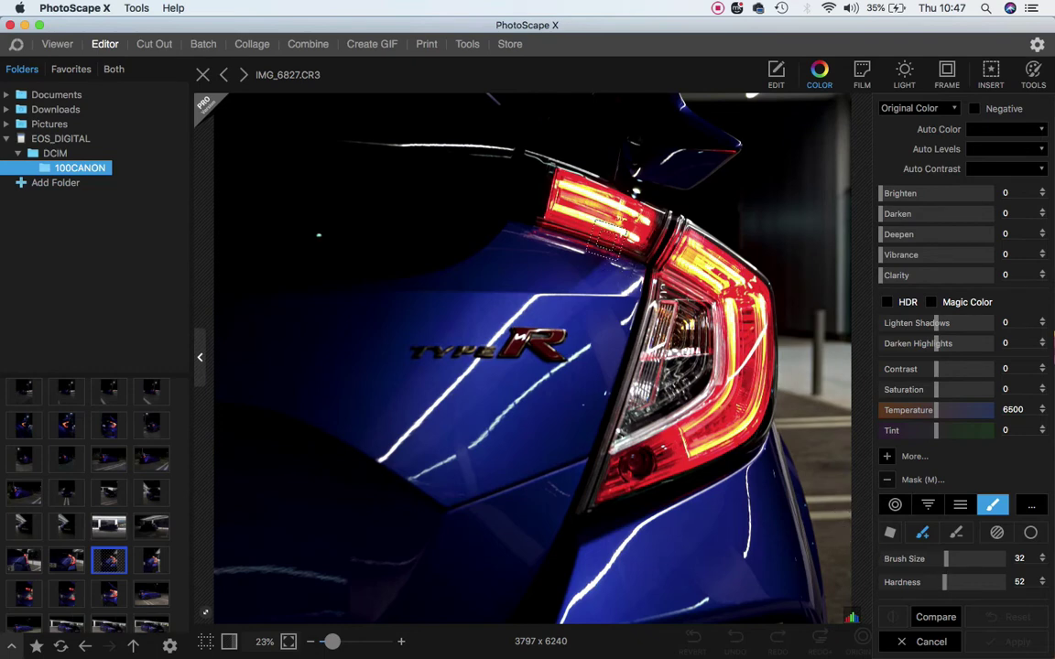
{"action": "mouse_move", "coordinate": [557, 188]}
{"action": "left_mouse_down"}
{"action": "mouse_move", "coordinate": [738, 275]}
{"action": "mouse_move", "coordinate": [759, 325]}
{"action": "mouse_move", "coordinate": [751, 384]}
{"action": "mouse_move", "coordinate": [682, 446]}
{"action": "mouse_move", "coordinate": [715, 432]}
{"action": "mouse_move", "coordinate": [737, 400]}
{"action": "mouse_move", "coordinate": [737, 322]}
{"action": "mouse_move", "coordinate": [728, 292]}
{"action": "mouse_move", "coordinate": [700, 267]}
{"action": "mouse_move", "coordinate": [676, 266]}
{"action": "mouse_move", "coordinate": [569, 208]}
{"action": "mouse_move", "coordinate": [565, 194]}
{"action": "mouse_move", "coordinate": [620, 210]}
{"action": "left_mouse_up"}
{"action": "mouse_move", "coordinate": [691, 261]}
{"action": "left_mouse_down"}
{"action": "mouse_move", "coordinate": [754, 383]}
{"action": "mouse_move", "coordinate": [745, 399]}
{"action": "mouse_move", "coordinate": [703, 439]}
{"action": "mouse_move", "coordinate": [616, 401]}
{"action": "left_mouse_up"}
Within the tail light mask, set Darken to 33, Deepen to 34, Saturation to 17, Vibrance to 22 and Darken Highlights to 30.
{"action": "left_click_drag", "start_coordinate": [915, 240], "coordinate": [920, 240]}
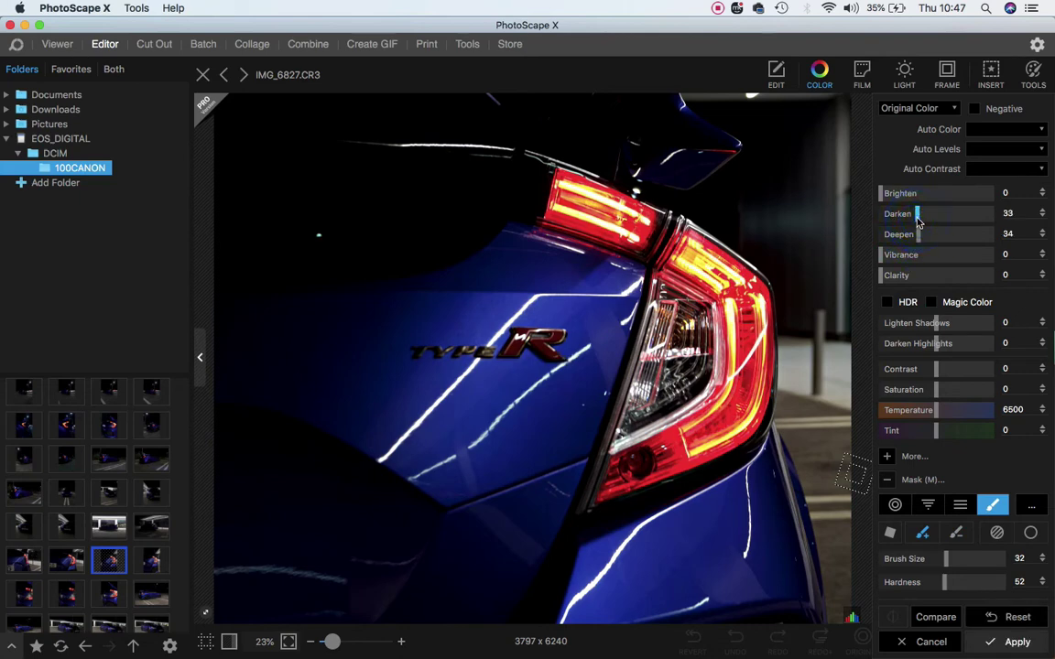
{"action": "left_click", "coordinate": [944, 389]}
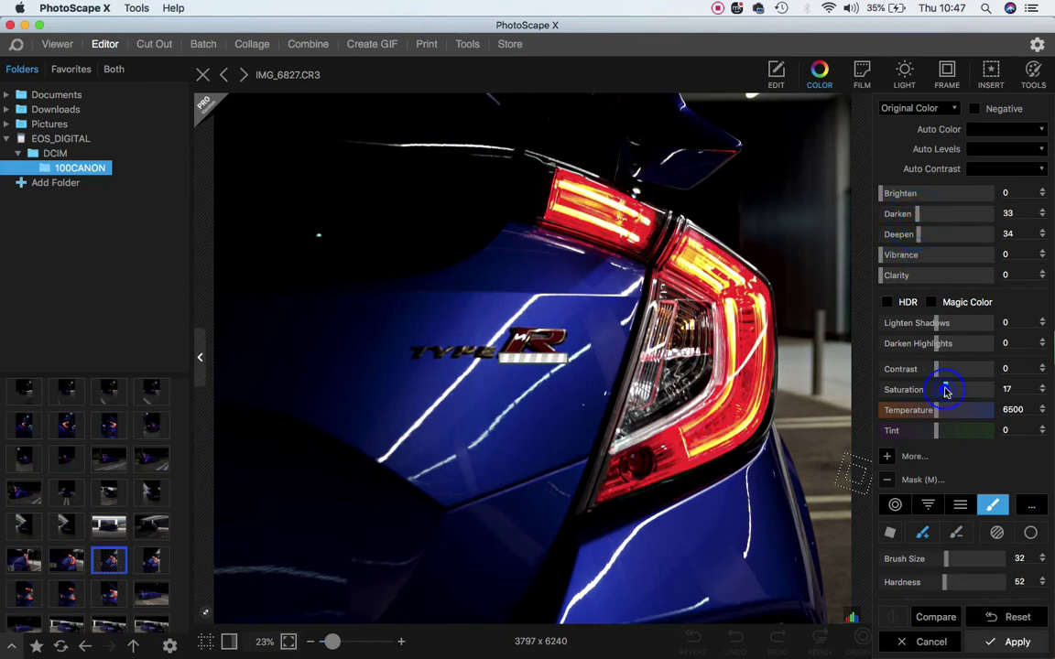
{"action": "left_click", "coordinate": [905, 255]}
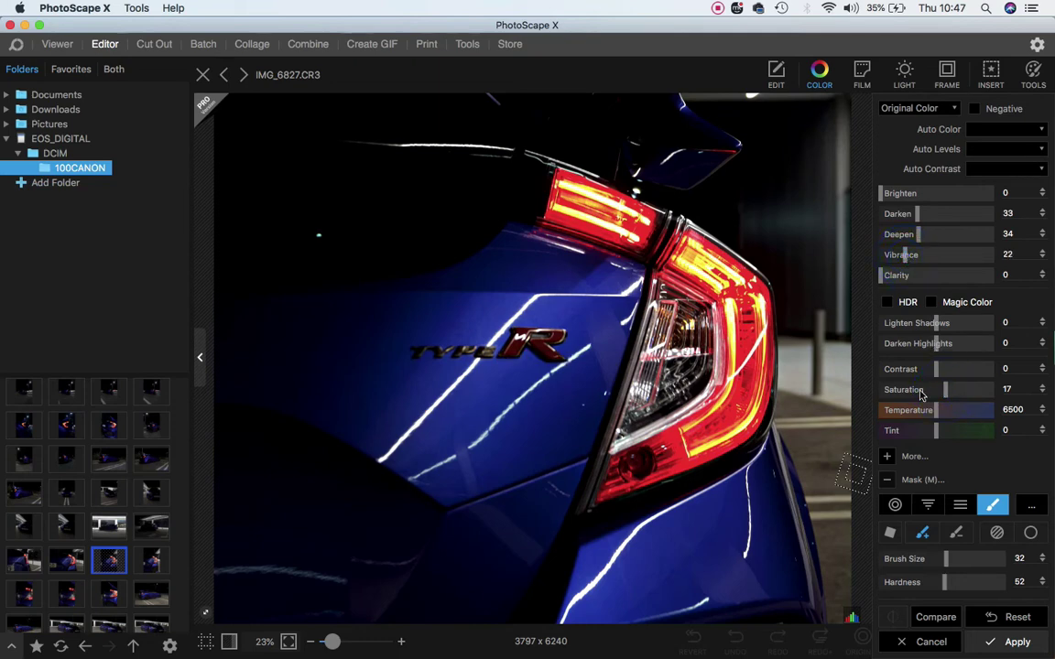
{"action": "left_click", "coordinate": [944, 371]}
{"action": "mouse_move", "coordinate": [944, 371]}
{"action": "left_mouse_down"}
{"action": "mouse_move", "coordinate": [918, 378]}
{"action": "mouse_move", "coordinate": [936, 372]}
{"action": "left_mouse_up"}
{"action": "left_click", "coordinate": [952, 345]}
Lower the masked tail light's Exposure to -26 and shift its Cyan/Red balance to 46 towards red.
{"action": "left_click", "coordinate": [895, 457]}
{"action": "scroll", "coordinate": [949, 478], "scroll_direction": "down", "scroll_amount": 3}
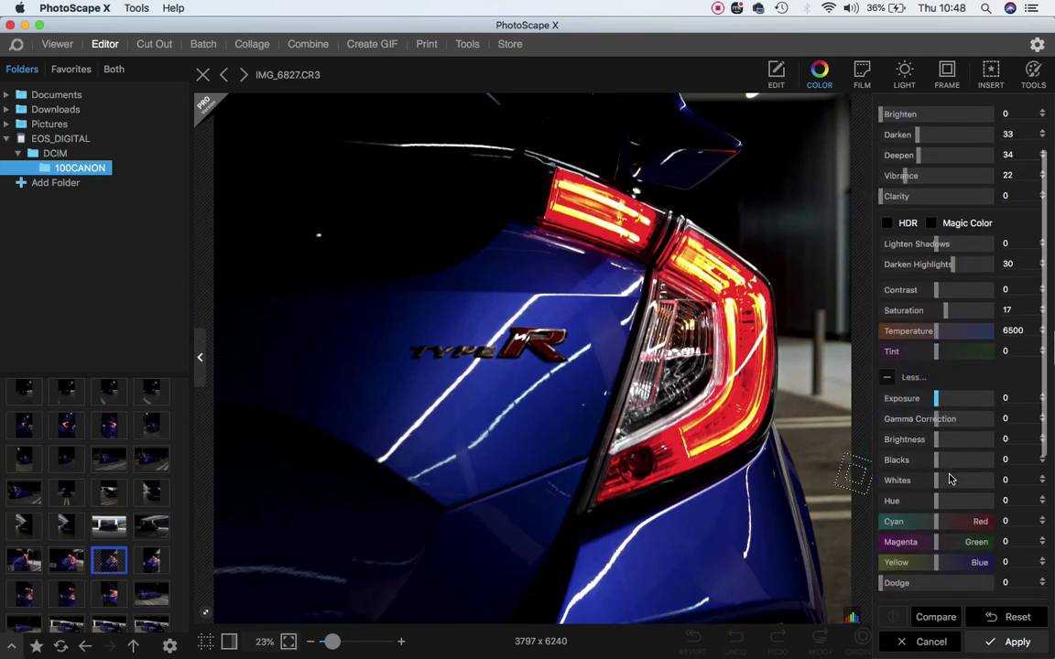
{"action": "left_click", "coordinate": [927, 385]}
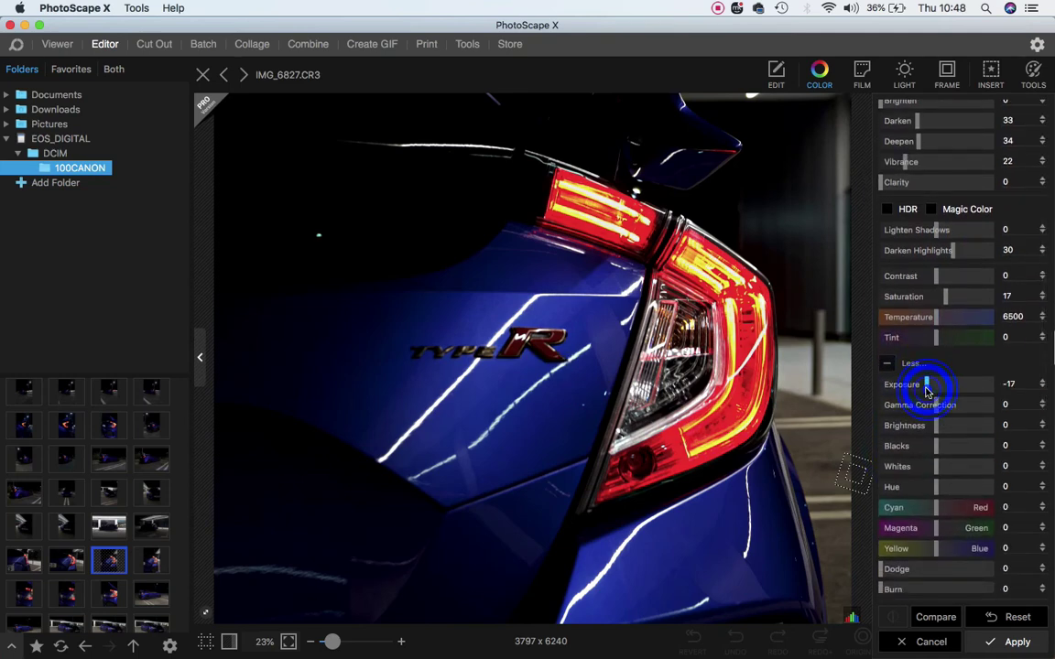
{"action": "left_click", "coordinate": [921, 386]}
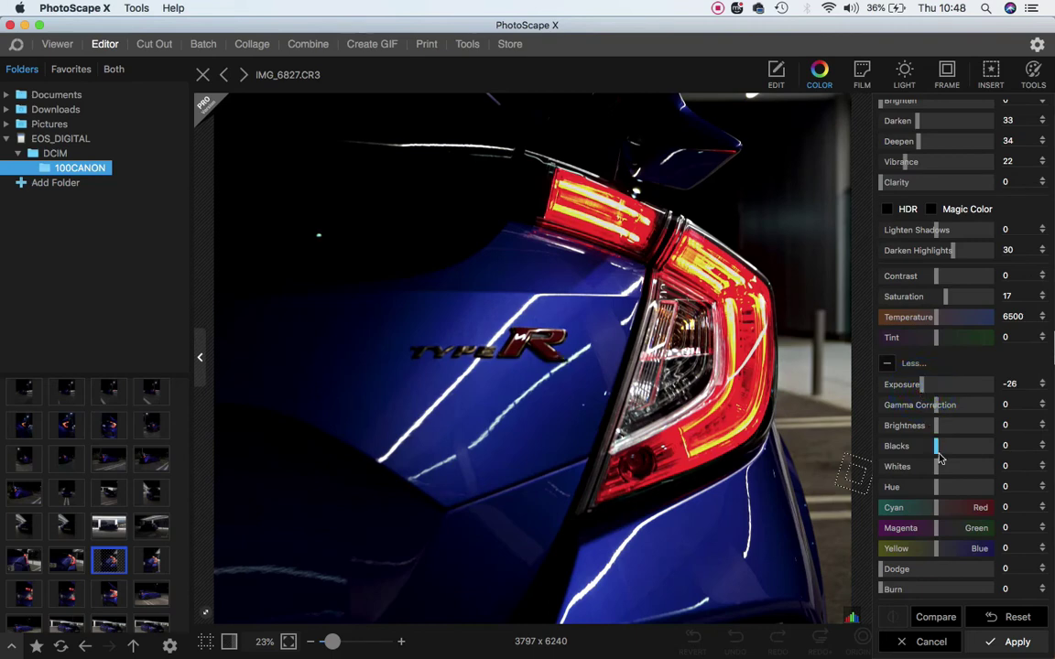
{"action": "left_click", "coordinate": [949, 509]}
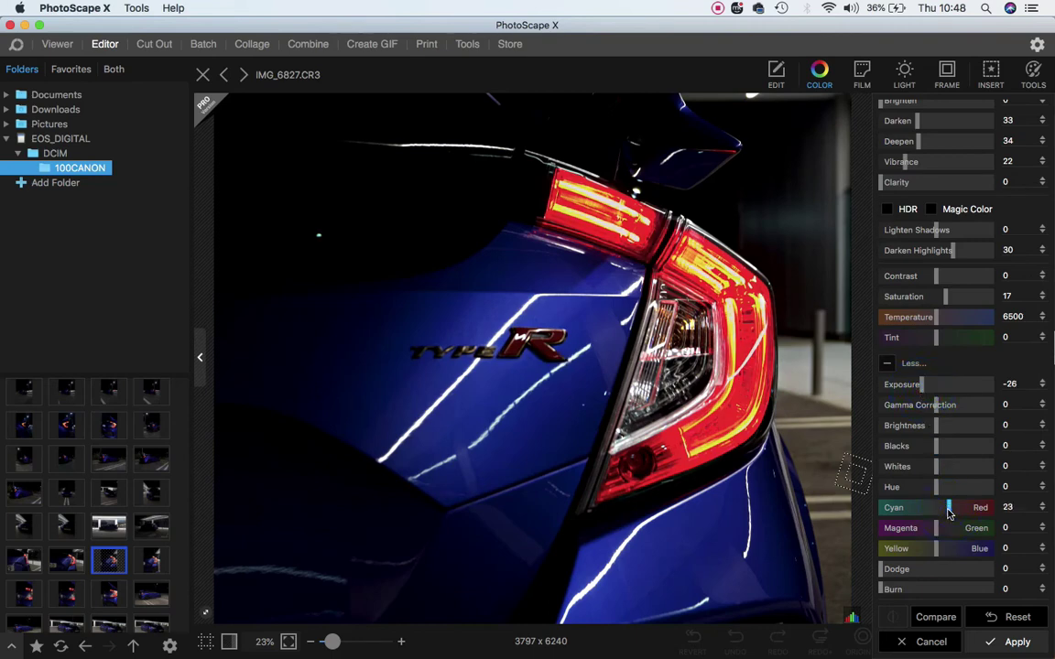
{"action": "left_click", "coordinate": [961, 509]}
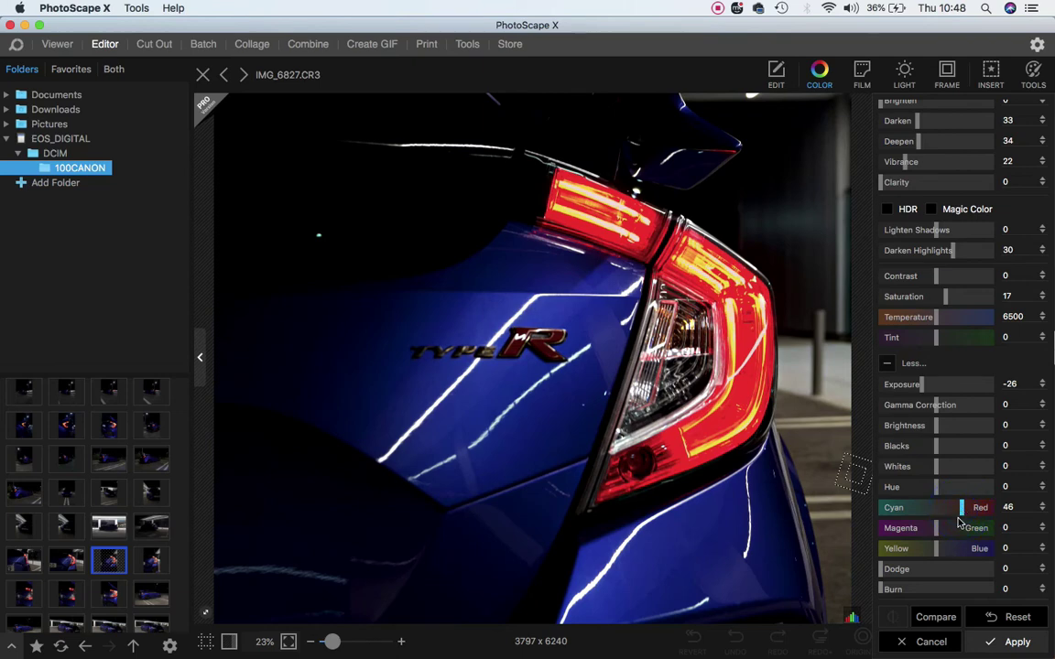
Compare the masked tail light adjustment with the before view and apply it.
{"action": "left_click", "coordinate": [937, 618]}
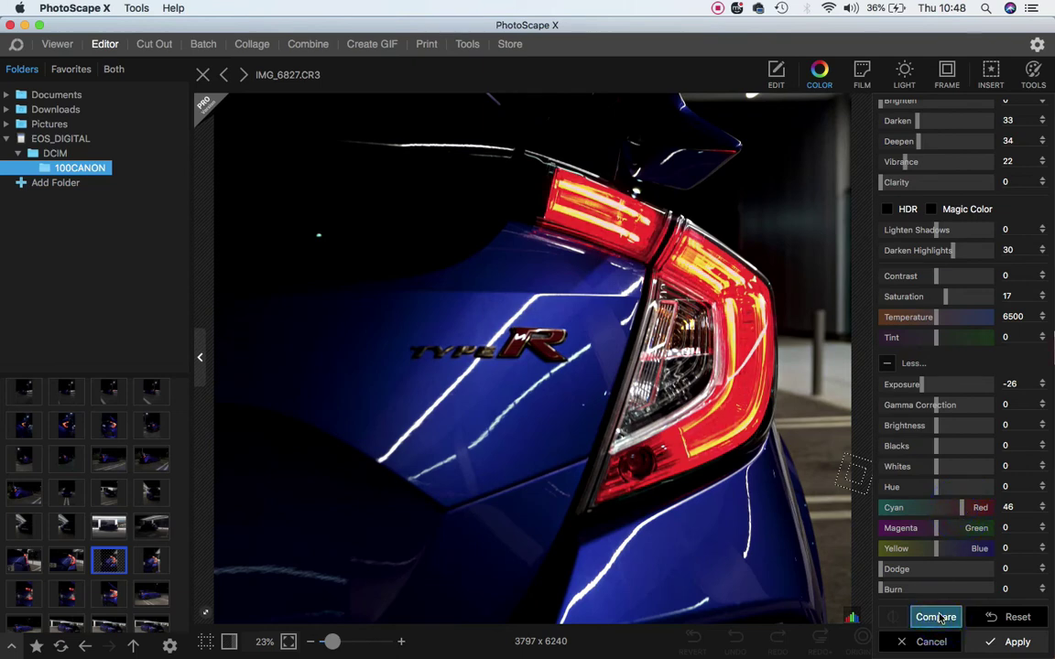
{"action": "left_click", "coordinate": [938, 618]}
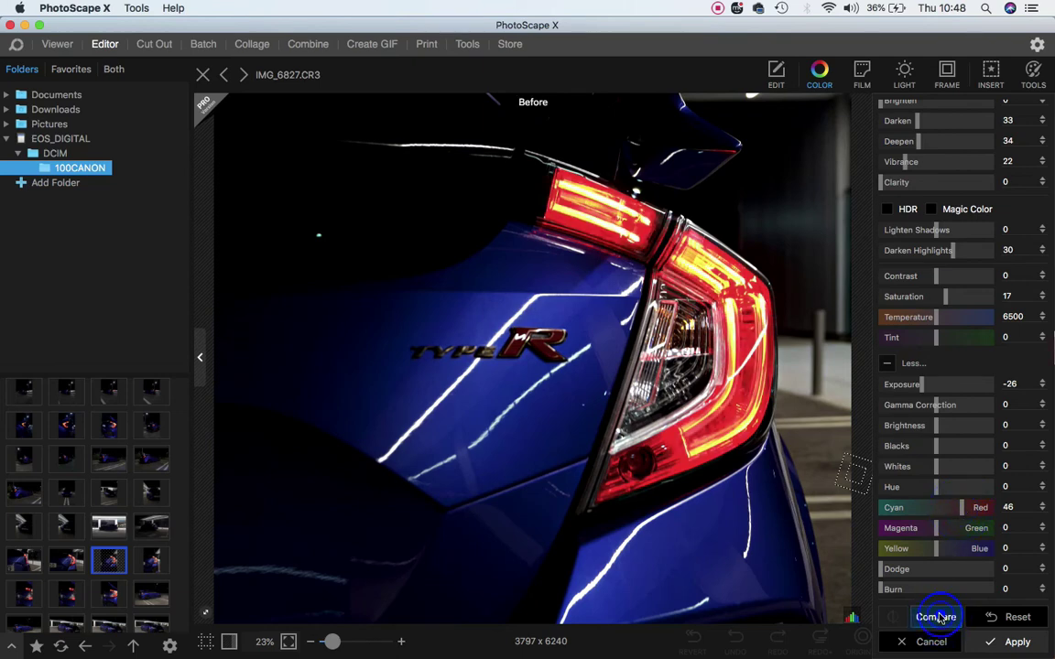
{"action": "left_click", "coordinate": [984, 642]}
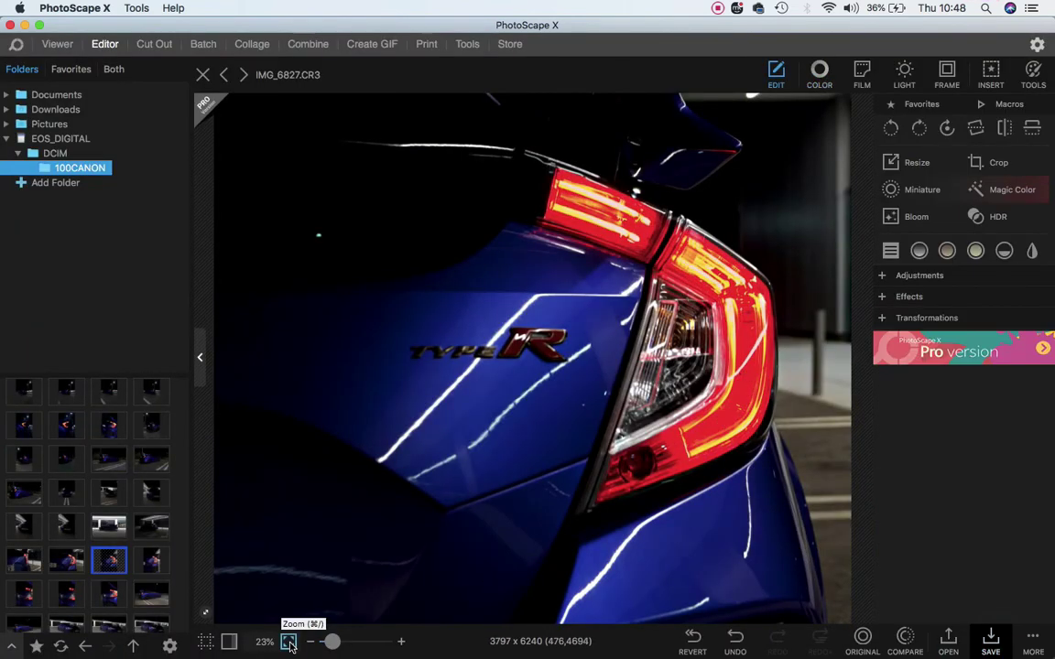
Fit the whole photo in view and compare the edited version with the original.
{"action": "left_click", "coordinate": [289, 643]}
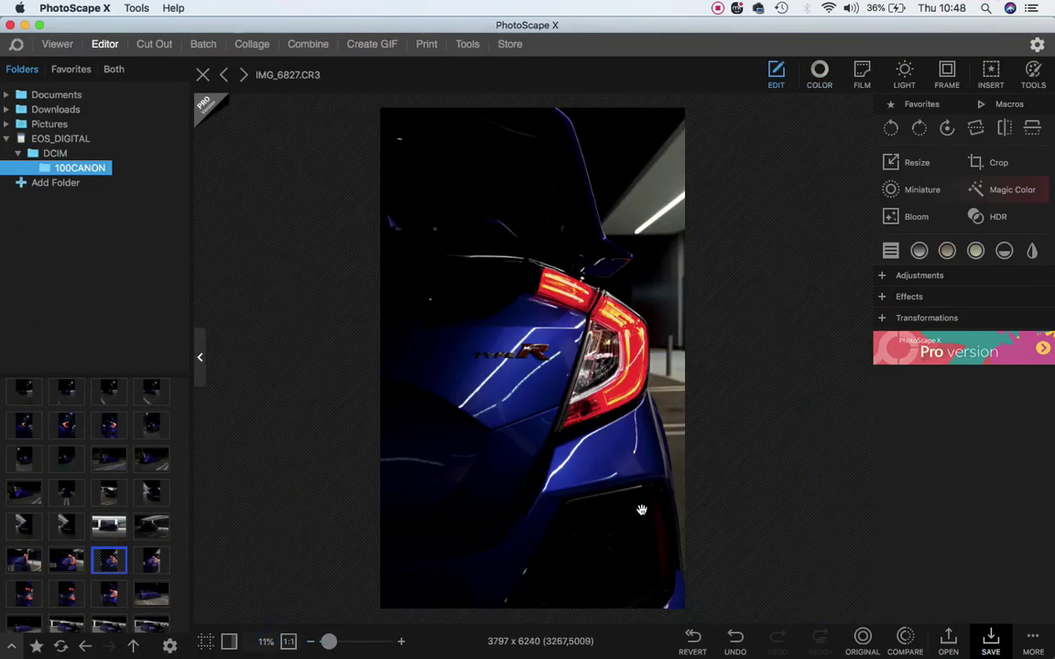
{"action": "left_click", "coordinate": [863, 641]}
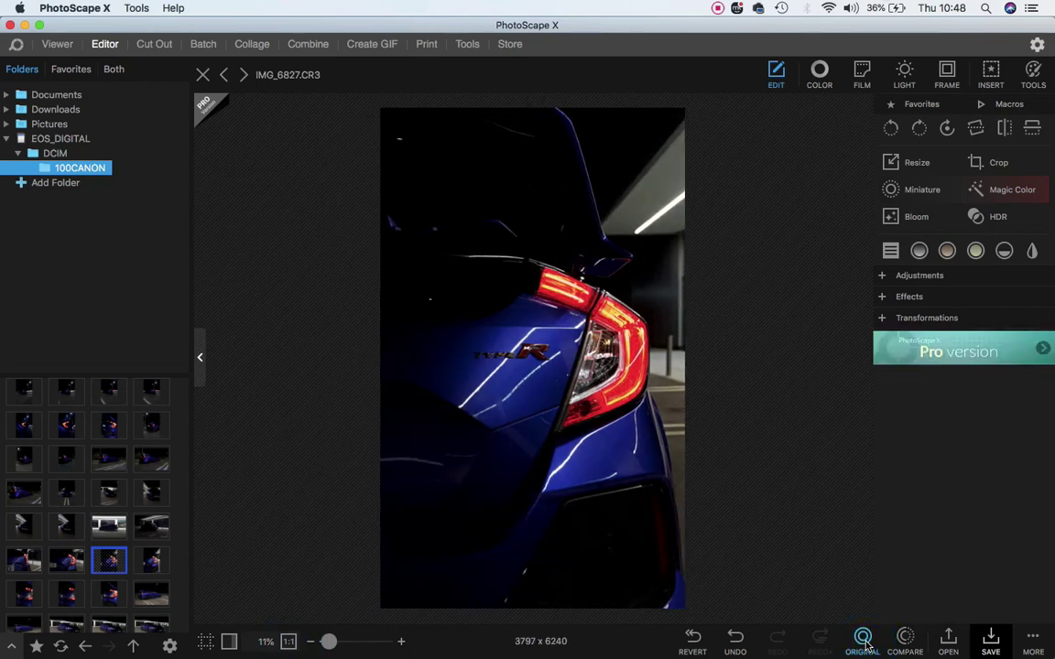
{"action": "left_click", "coordinate": [863, 641]}
{"action": "left_click", "coordinate": [863, 641]}
{"action": "left_click", "coordinate": [863, 641]}
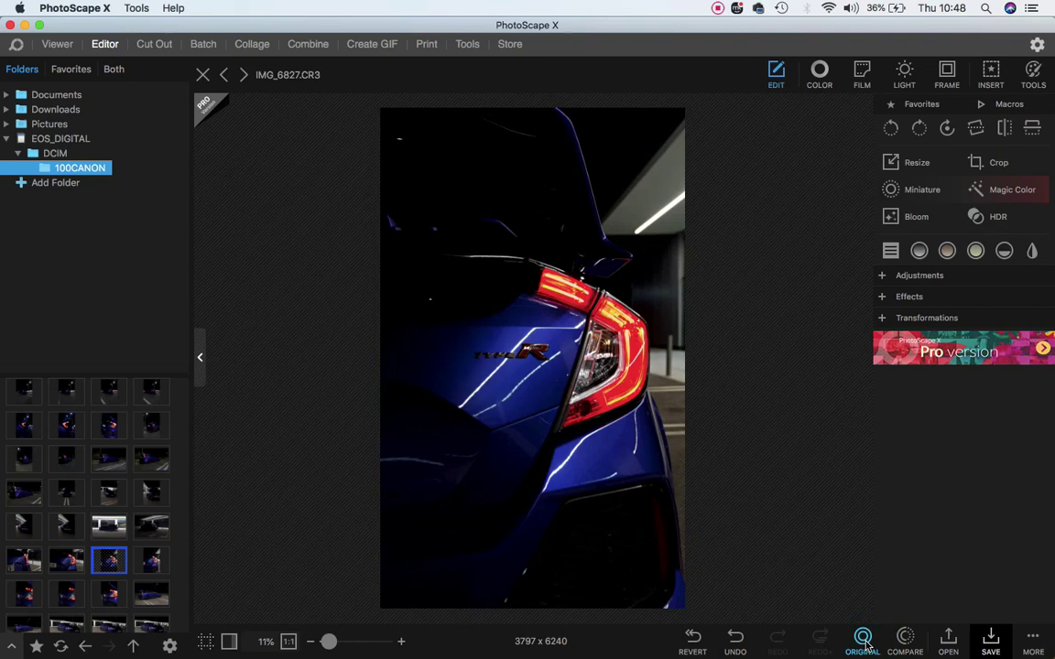
{"action": "left_click", "coordinate": [864, 640]}
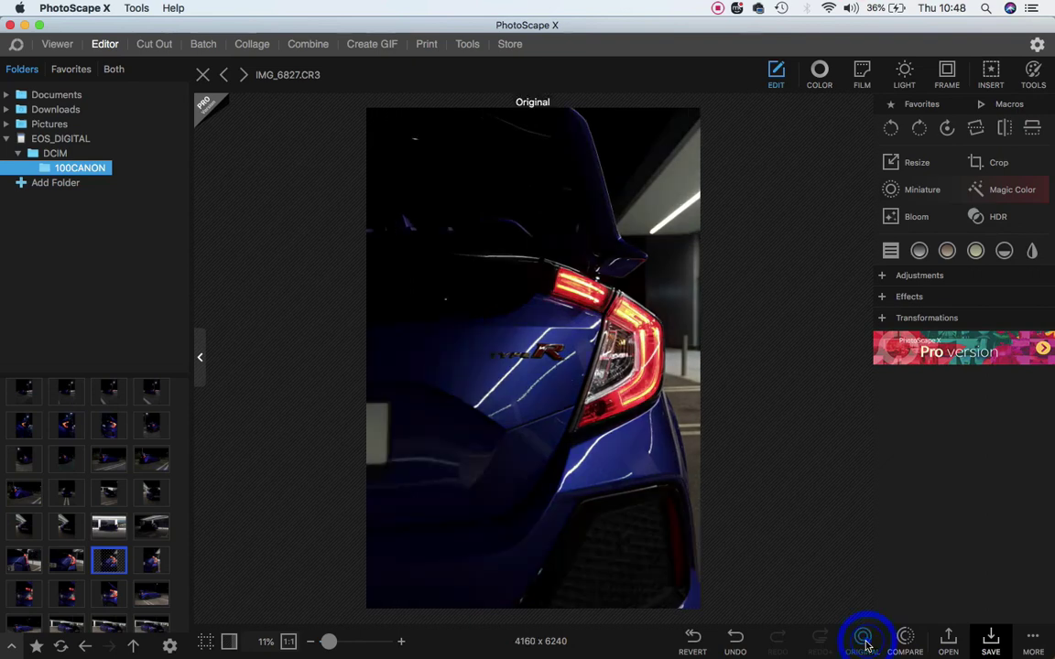